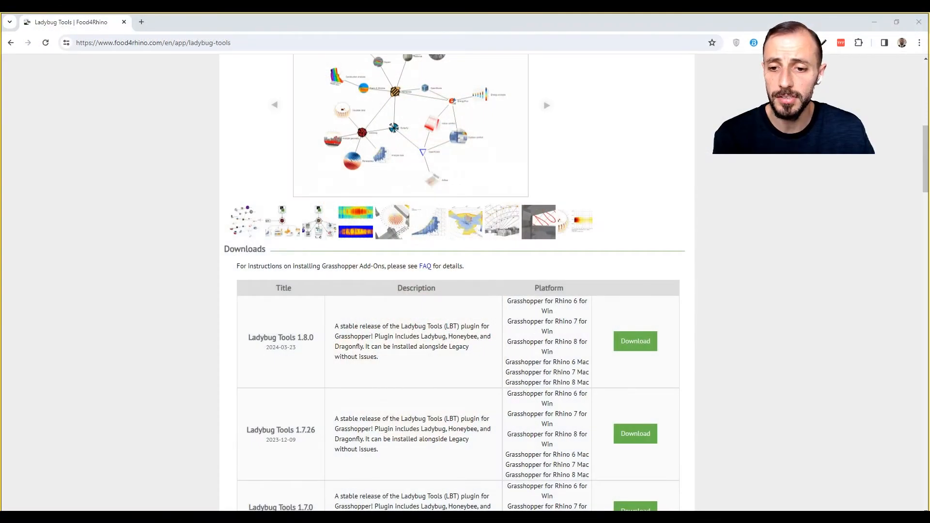
Review the Ladybug Tools page on food4Rhino and open installer.gh from the archive's ladybug-tools-1-8-0 folder.
scroll(320, 287, up, 10)
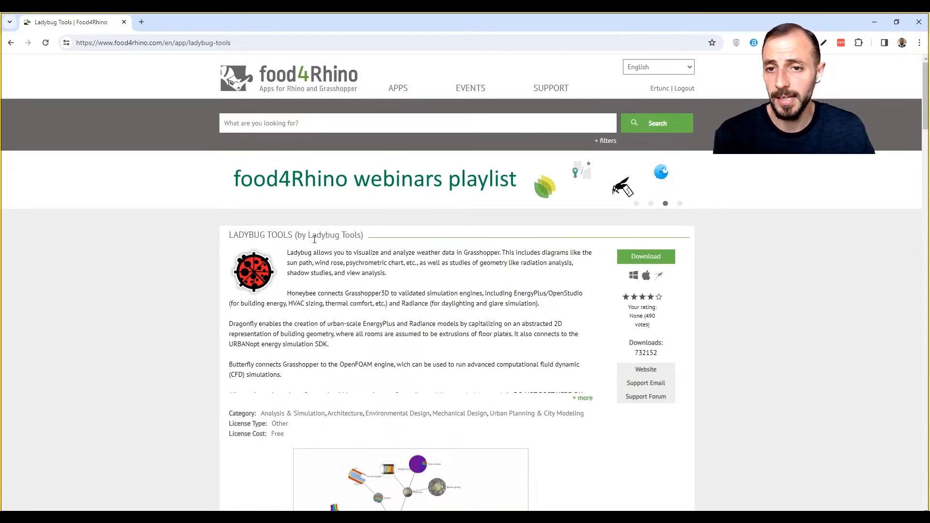
scroll(314, 239, down, 8)
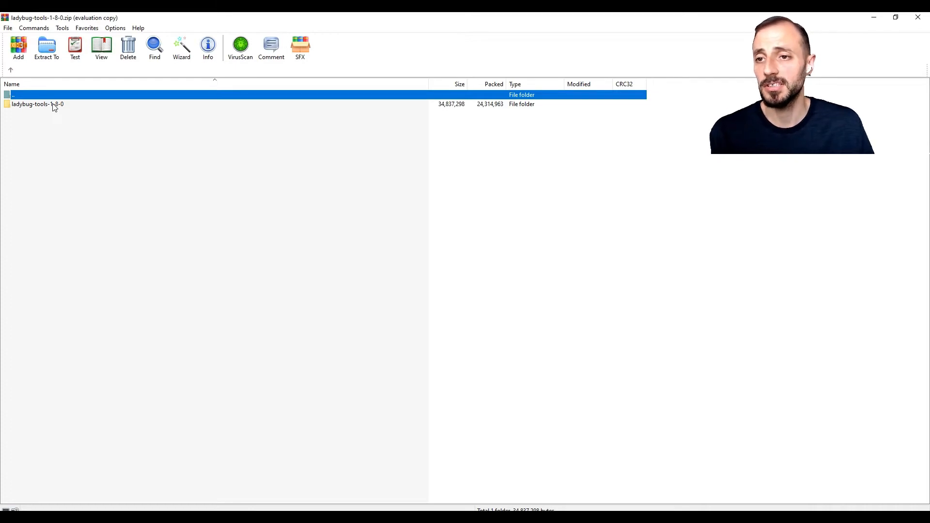
double_click(55, 106)
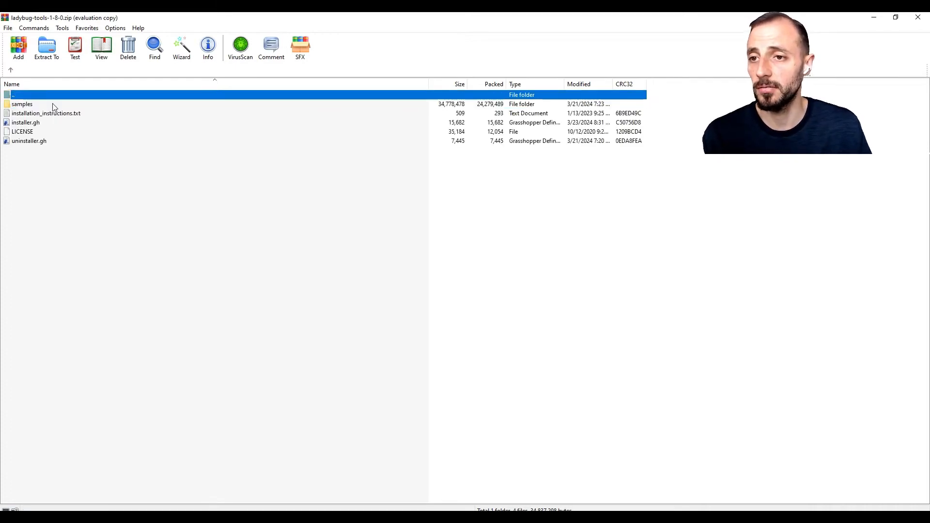
double_click(34, 123)
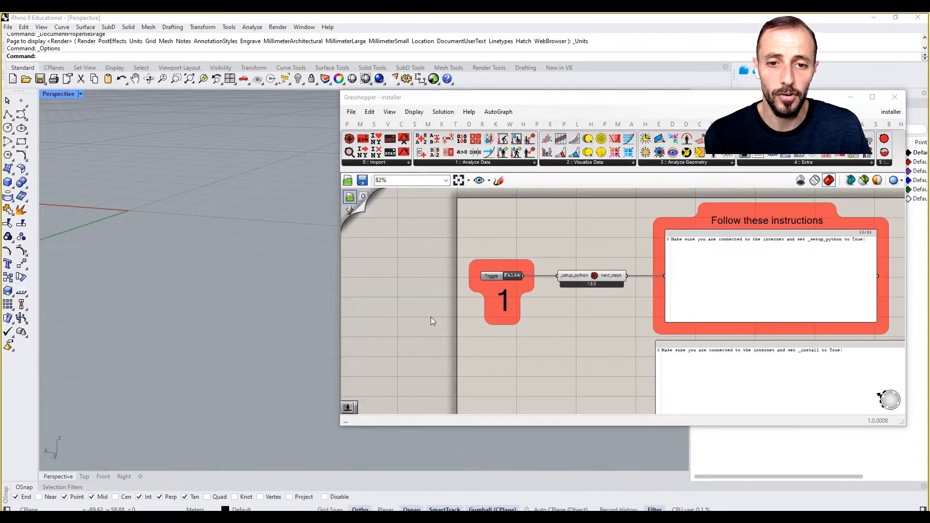
Set the _setup_python toggle of installer section 1 to True.
scroll(521, 303, down, 2)
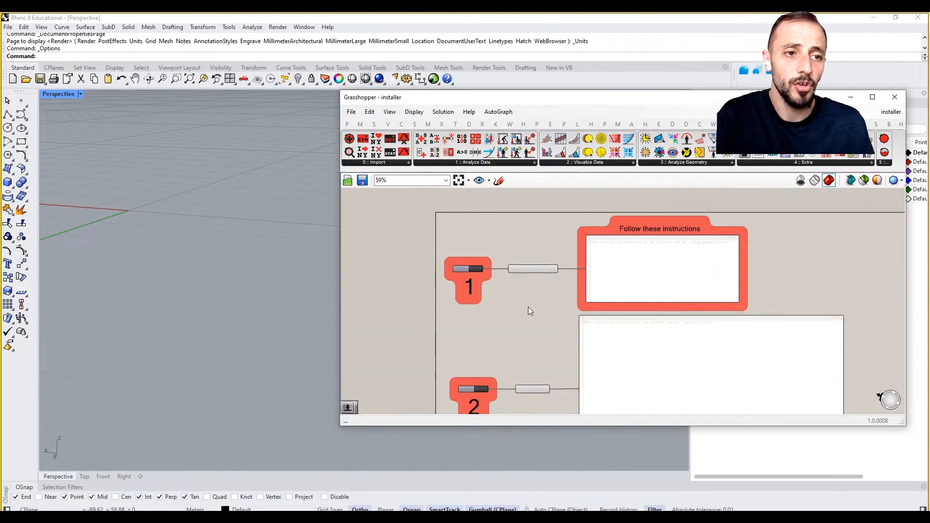
scroll(499, 265, up, 4)
scroll(449, 240, down, 4)
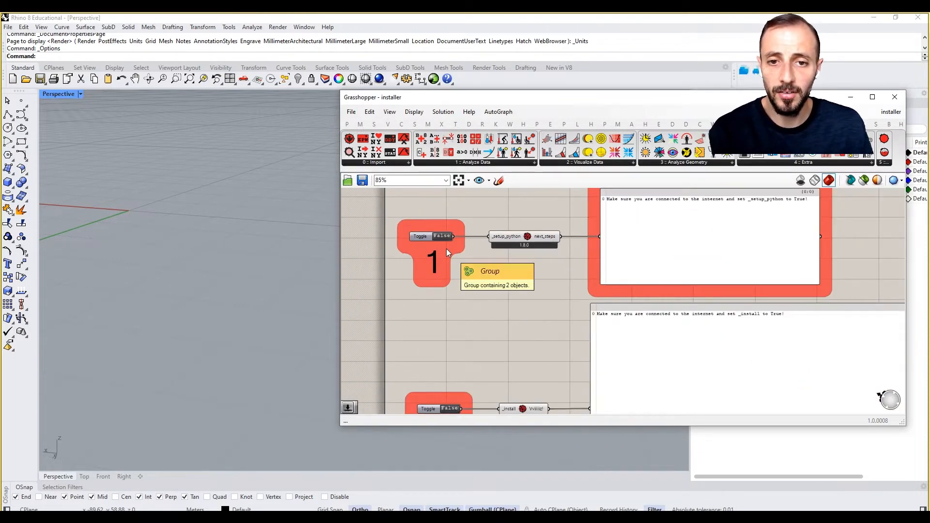
scroll(444, 245, up, 1)
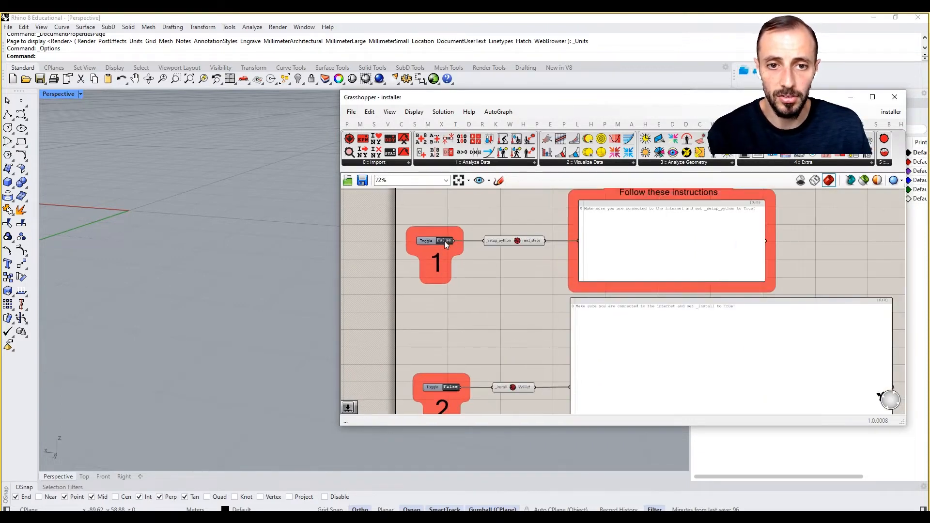
click(444, 241)
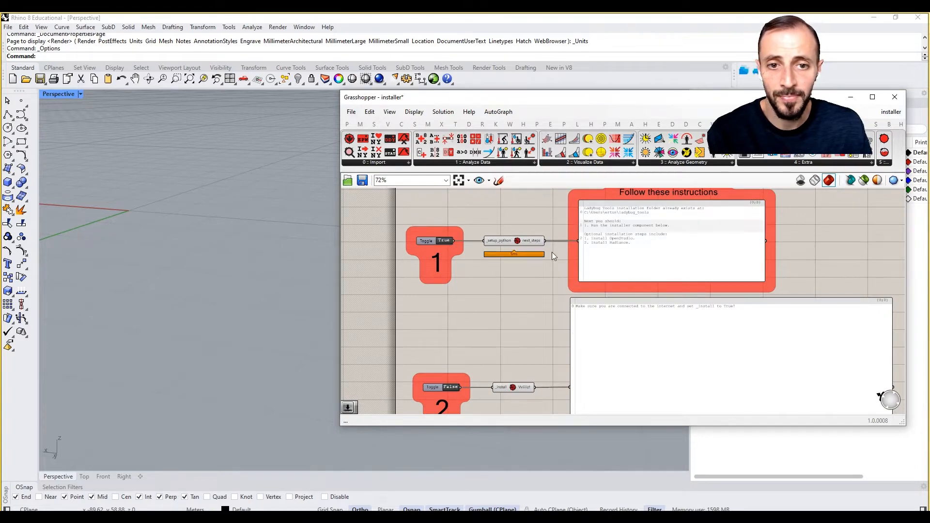
Read the instructions panel beside section 1 and examine the _install toggle and message panel of section 2.
scroll(622, 224, up, 2)
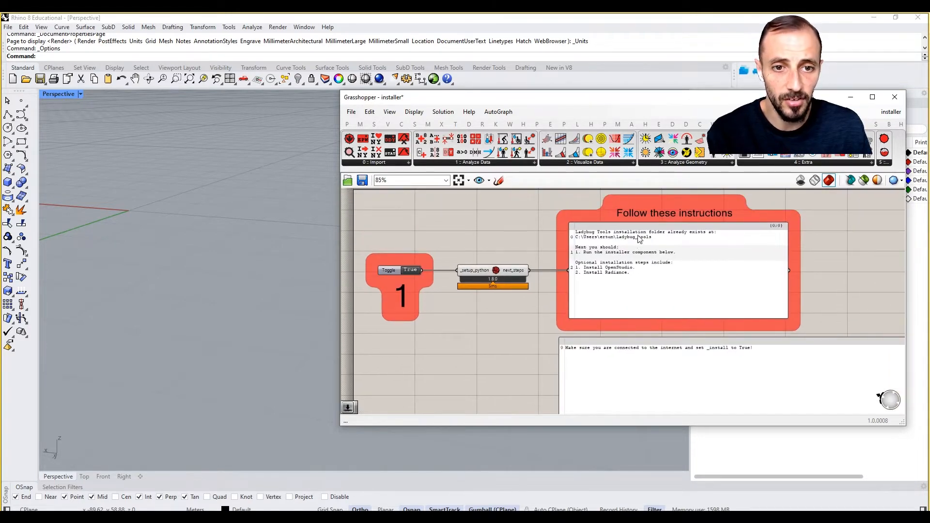
scroll(617, 250, up, 2)
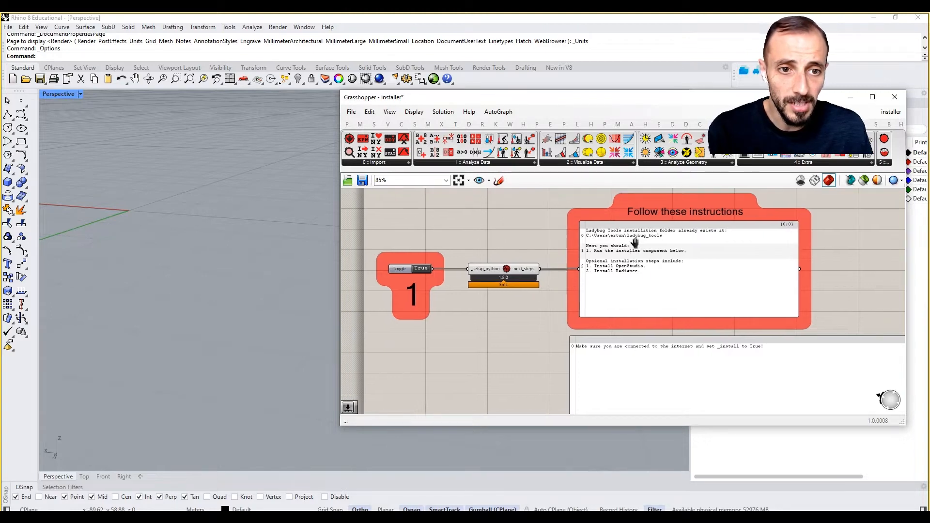
right_drag(629, 247, 643, 245)
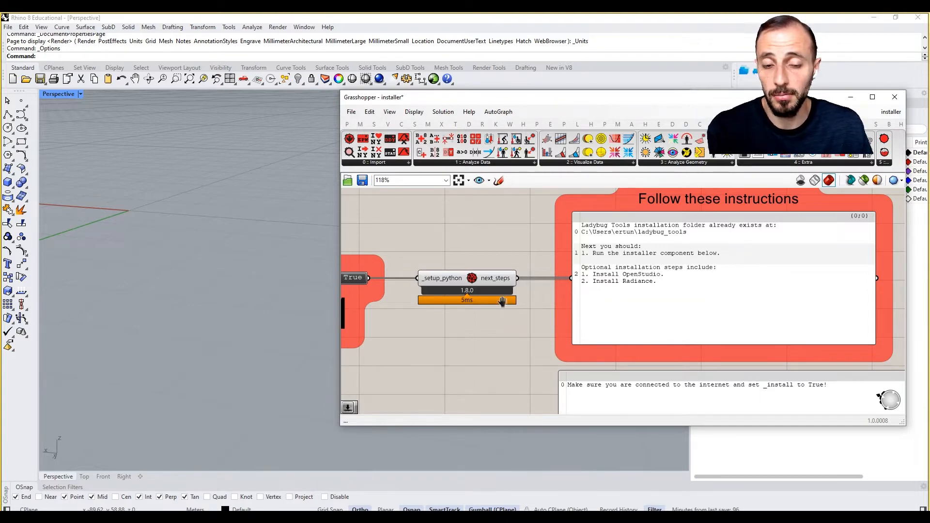
scroll(514, 262, down, 4)
scroll(533, 290, up, 2)
scroll(542, 291, up, 3)
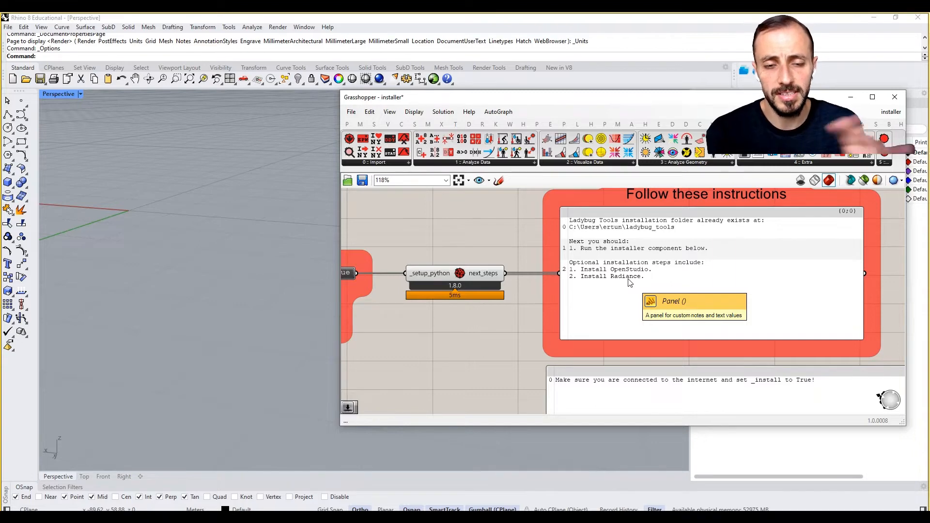
scroll(553, 268, down, 3)
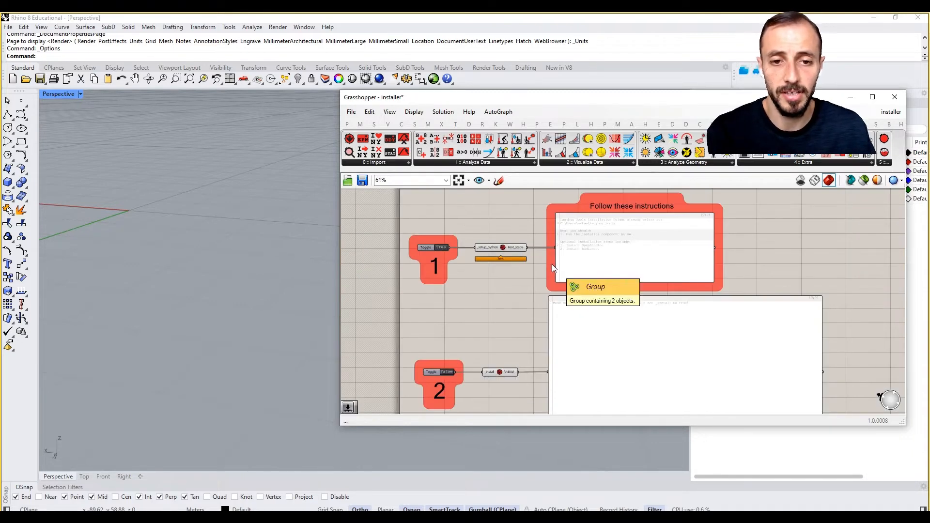
scroll(518, 335, up, 2)
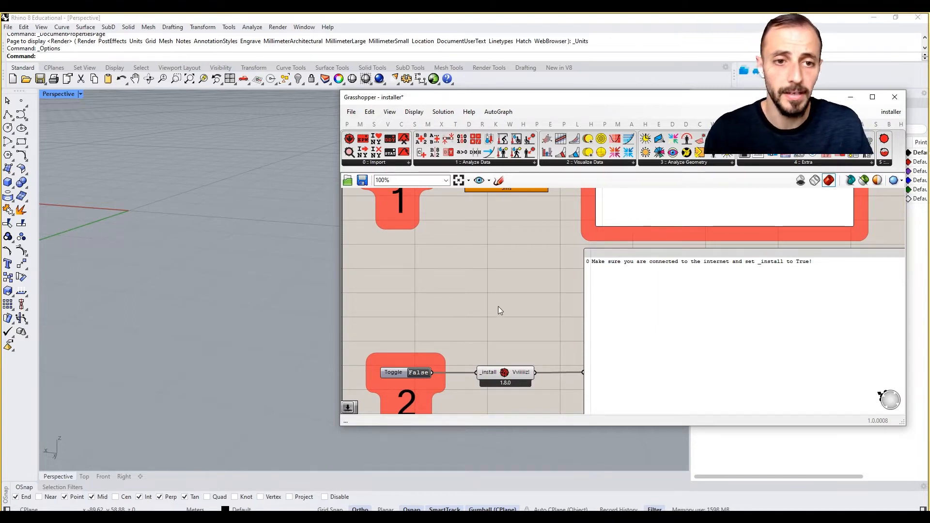
right_drag(504, 264, 498, 278)
scroll(500, 279, down, 3)
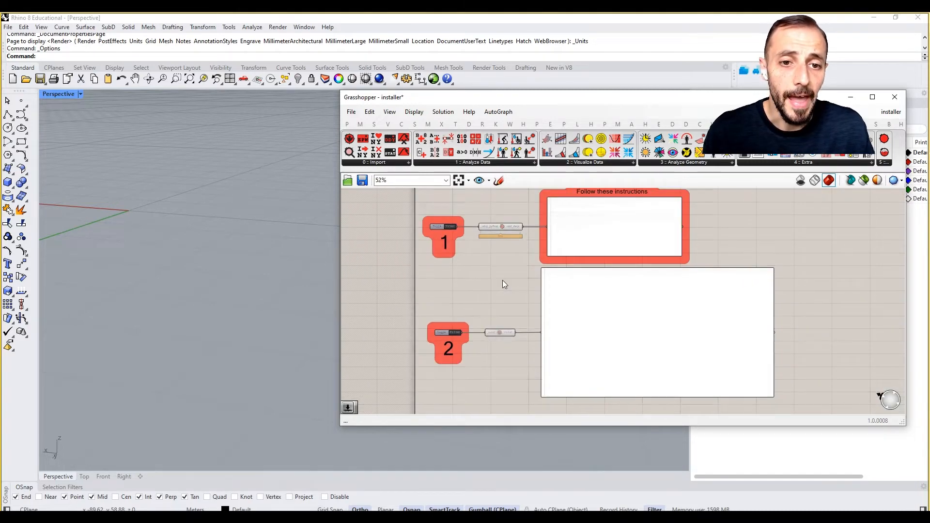
scroll(501, 280, up, 2)
Create a new Grasshopper definition and look through the Ladybug component categories.
click(350, 111)
click(358, 123)
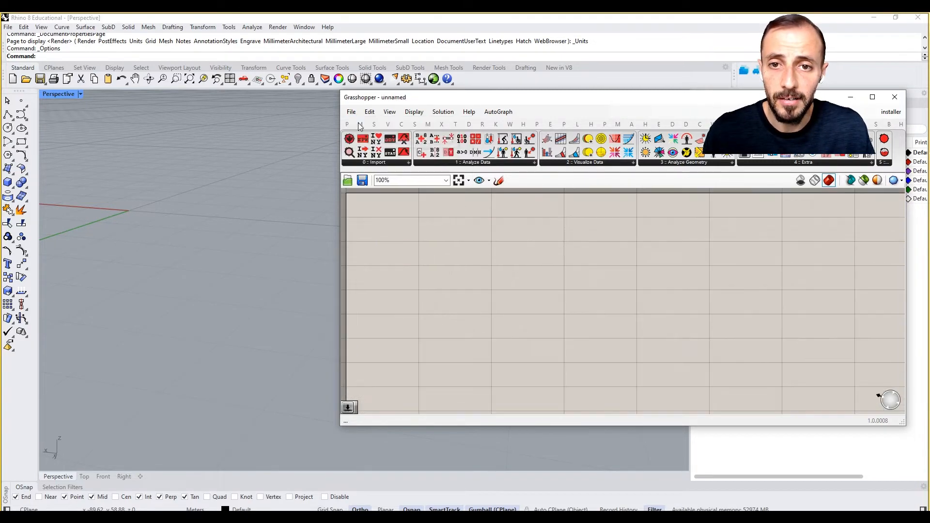
right_drag(486, 231, 518, 269)
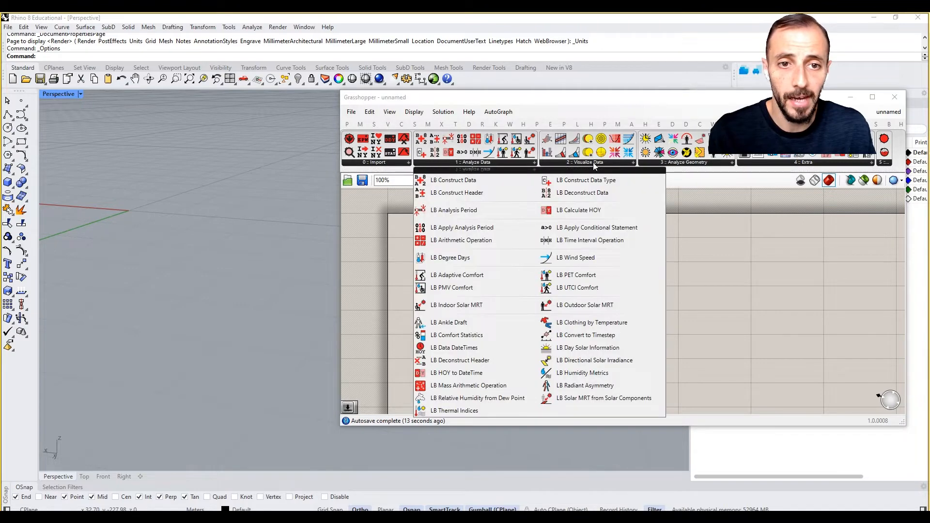
mouse_move(717, 164)
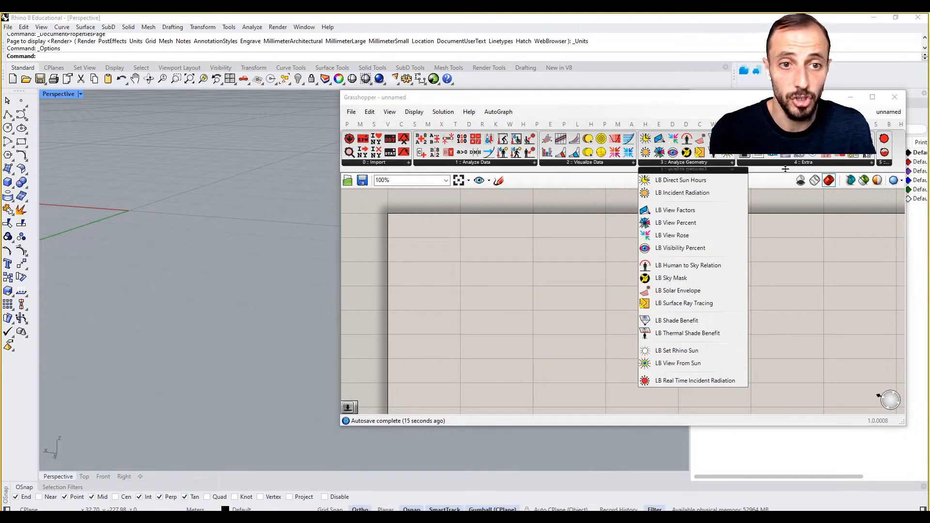
mouse_move(876, 164)
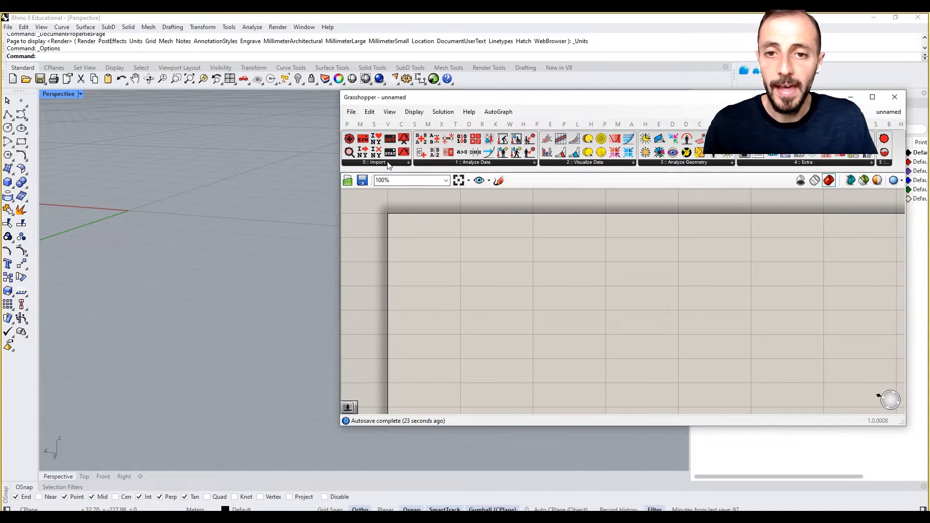
Move the Grasshopper window aside to uncover the Perspective viewport and view the ground grid from higher up.
scroll(235, 245, down, 10)
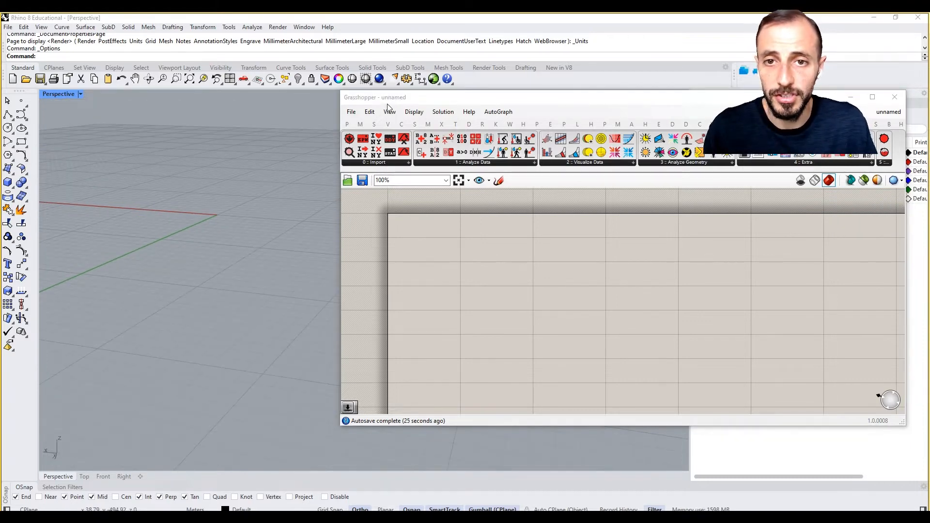
drag(393, 99, 611, 107)
right_drag(271, 150, 304, 244)
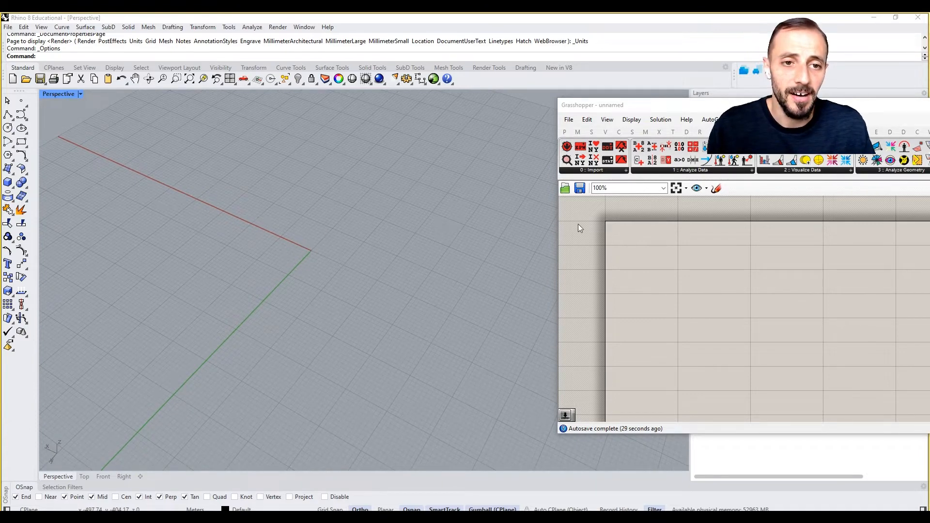
right_drag(658, 249, 644, 266)
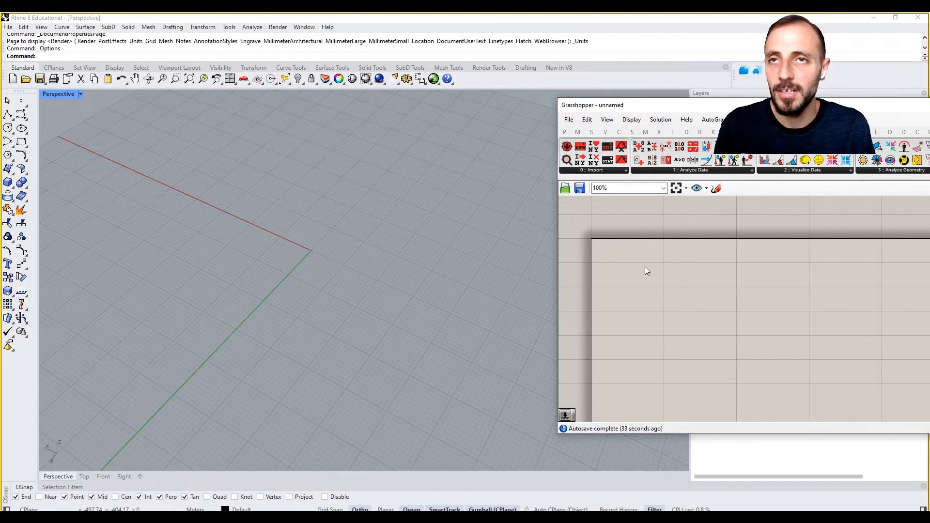
Place the LB Download Weather component on the canvas with an LB EPWmap component to its left.
click(588, 171)
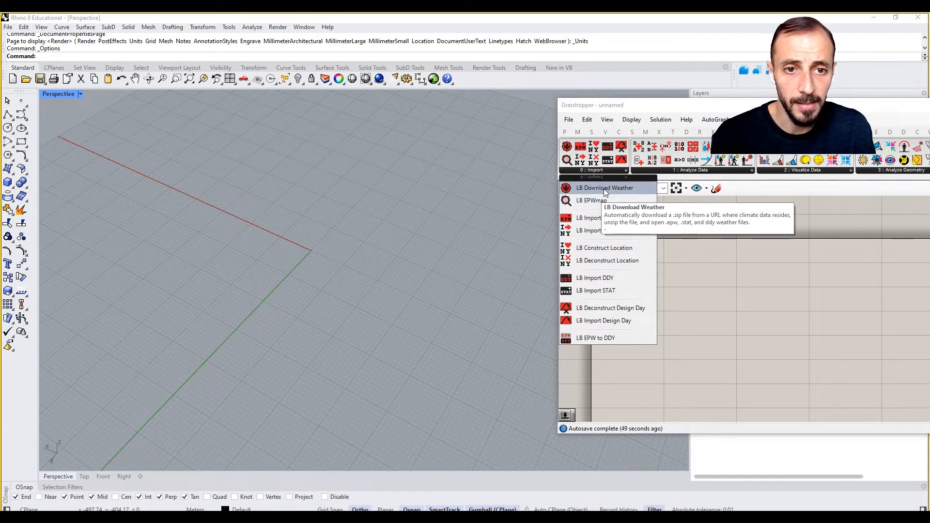
drag(603, 188, 736, 270)
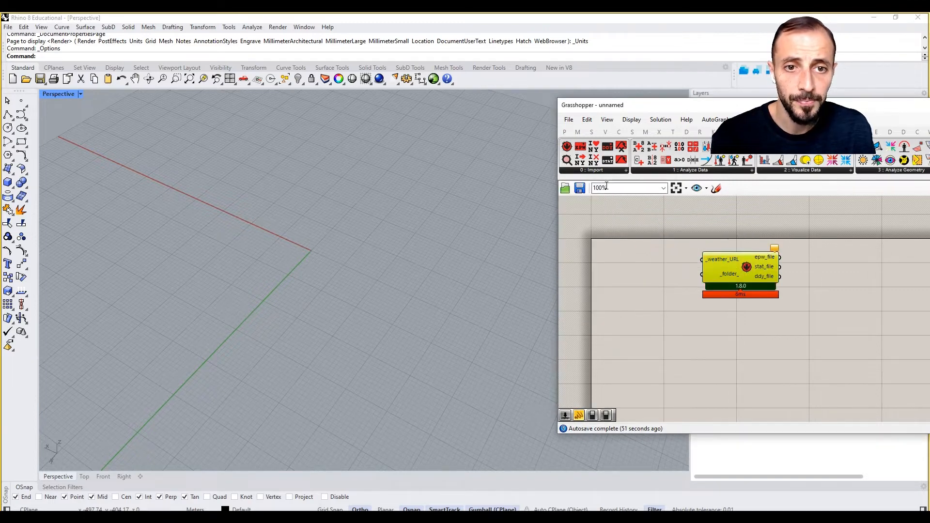
click(600, 169)
drag(592, 200, 666, 274)
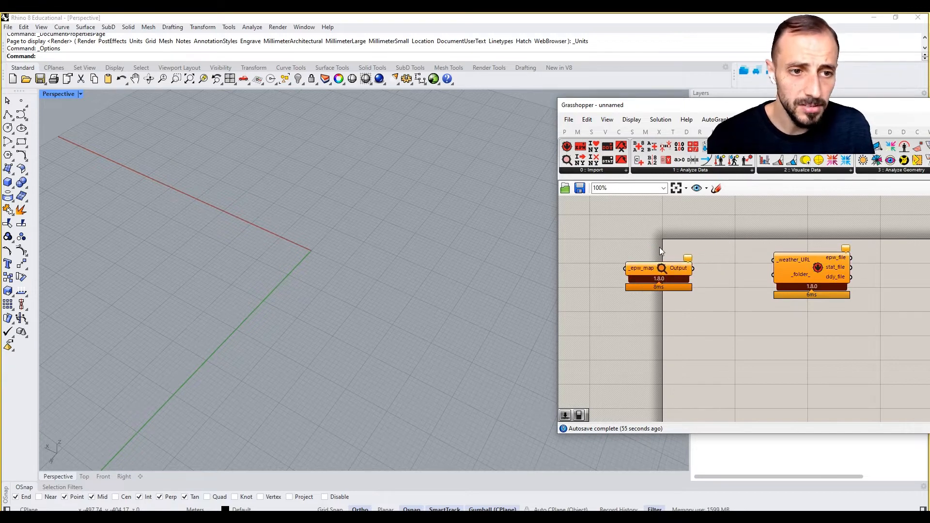
right_drag(683, 245, 671, 231)
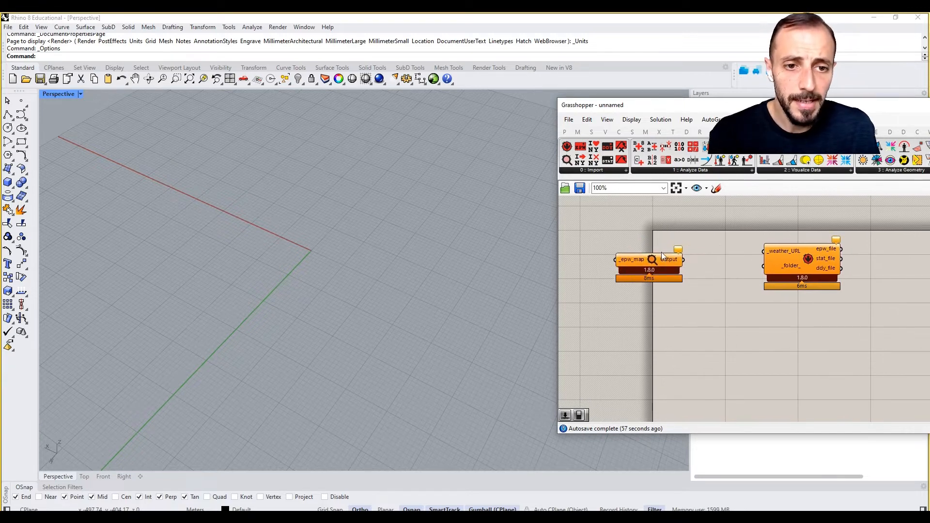
drag(662, 255, 658, 252)
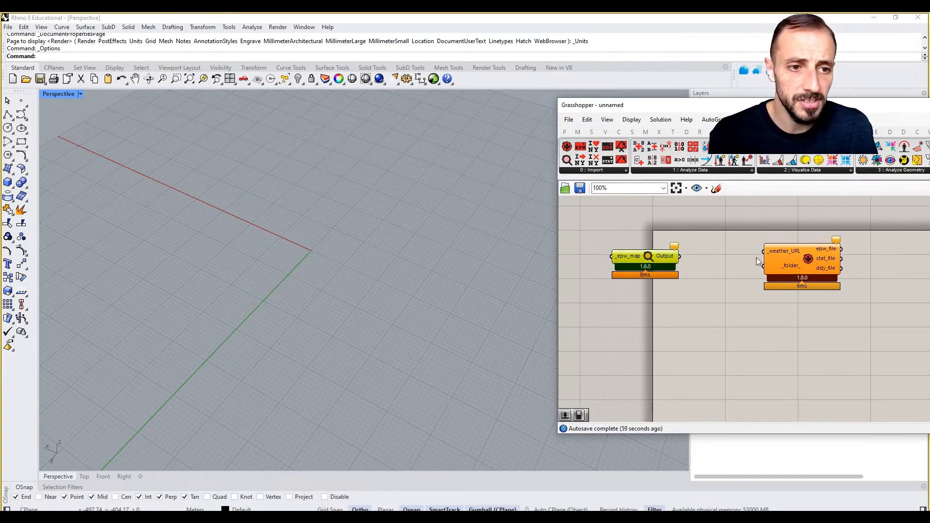
mouse_move(817, 250)
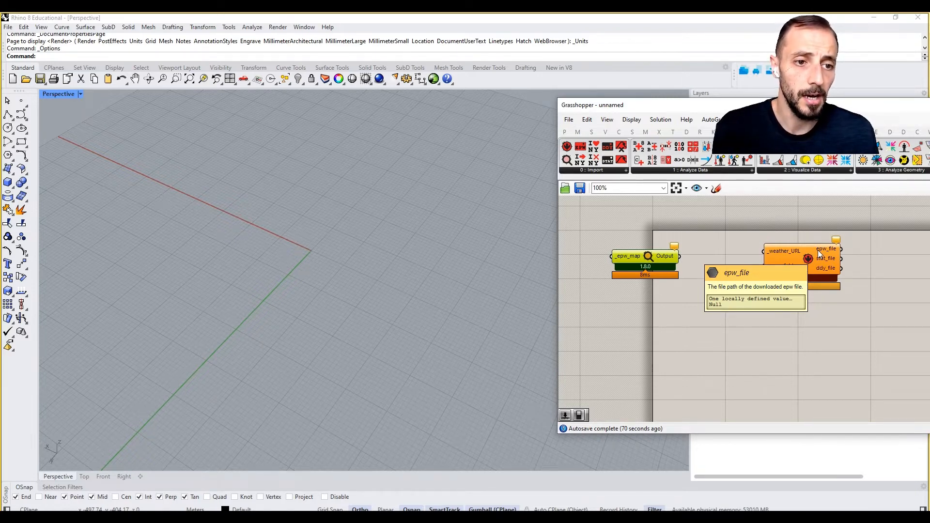
Add a Boolean Toggle beside LB EPWmap and connect it to the _epw_map input.
mouse_move(728, 255)
right_down()
mouse_move(797, 263)
mouse_move(746, 260)
right_up()
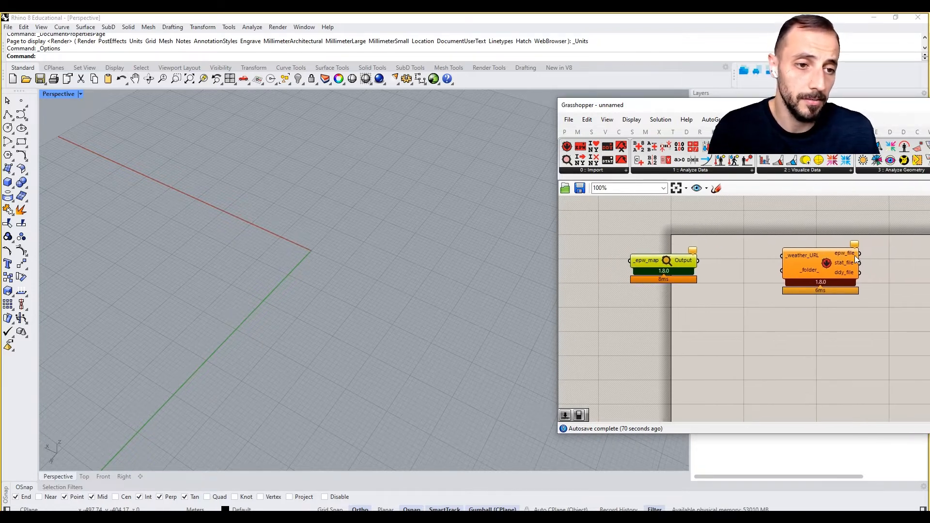
right_drag(658, 269, 694, 267)
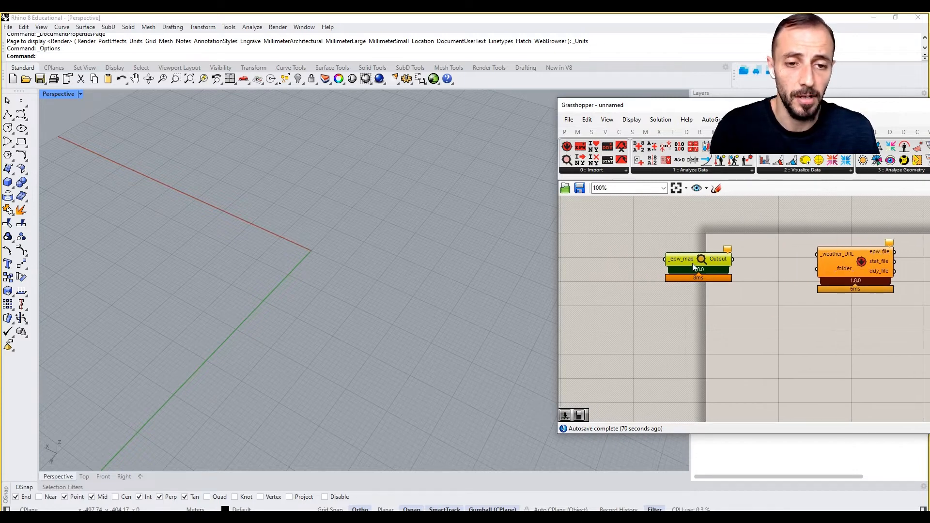
click(608, 257)
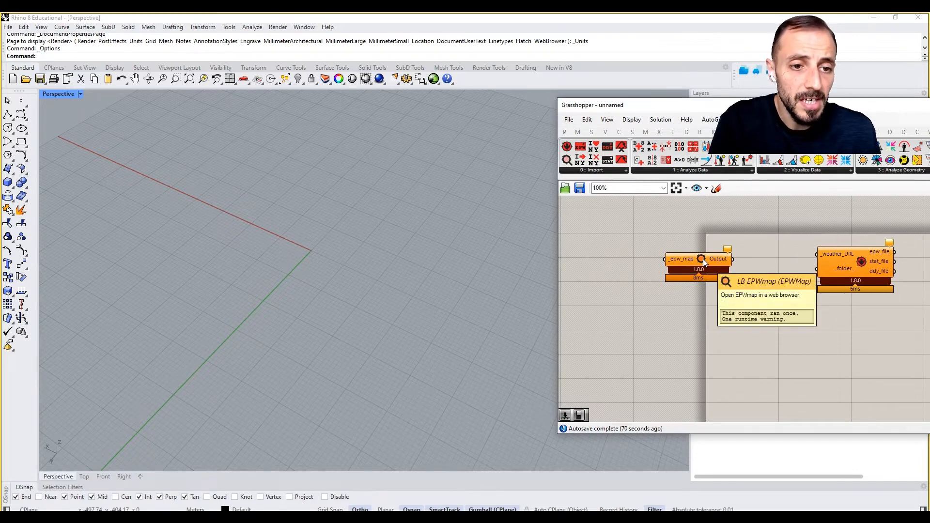
double_click(620, 254)
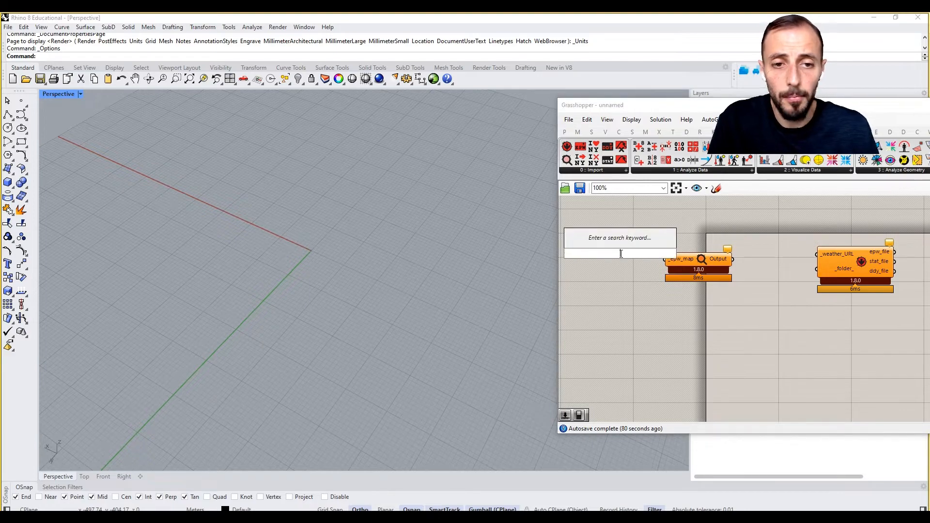
text(toog)
key(BackSpace)
key(BackSpace)
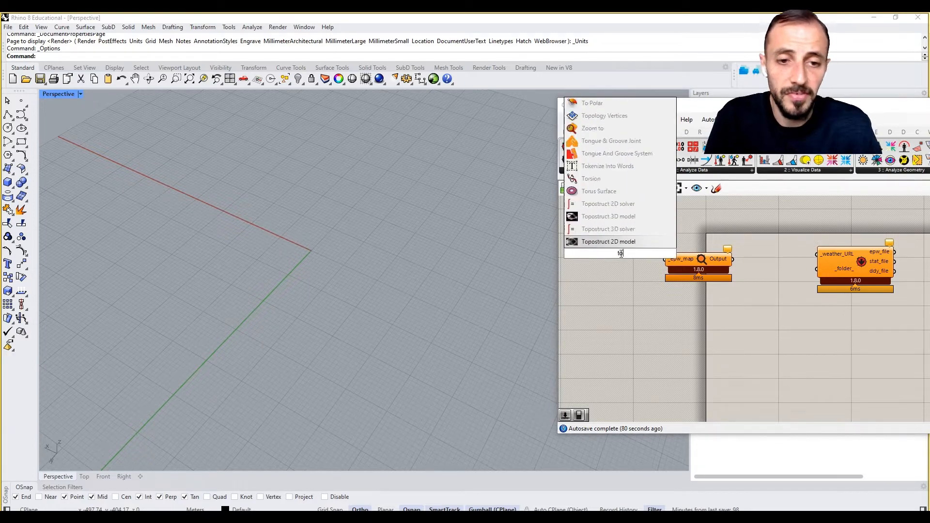
text(g)
key(Return)
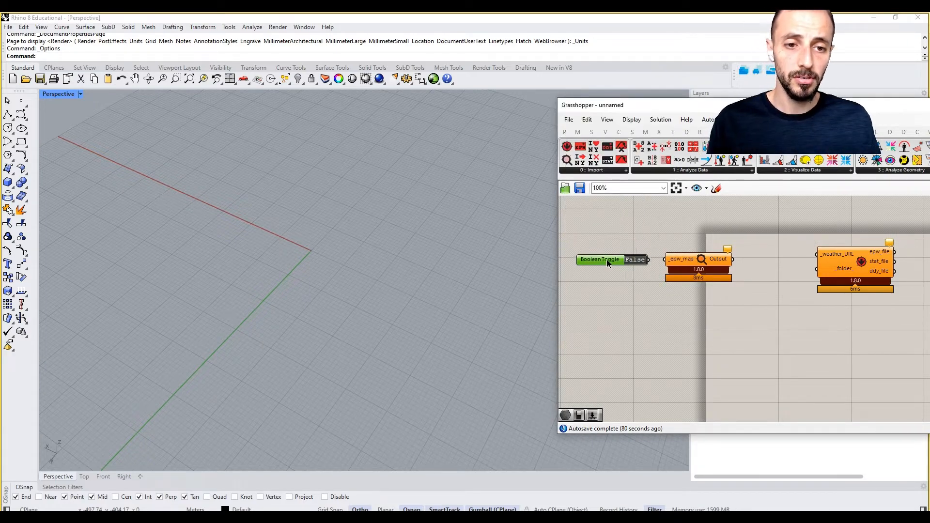
drag(645, 261, 665, 259)
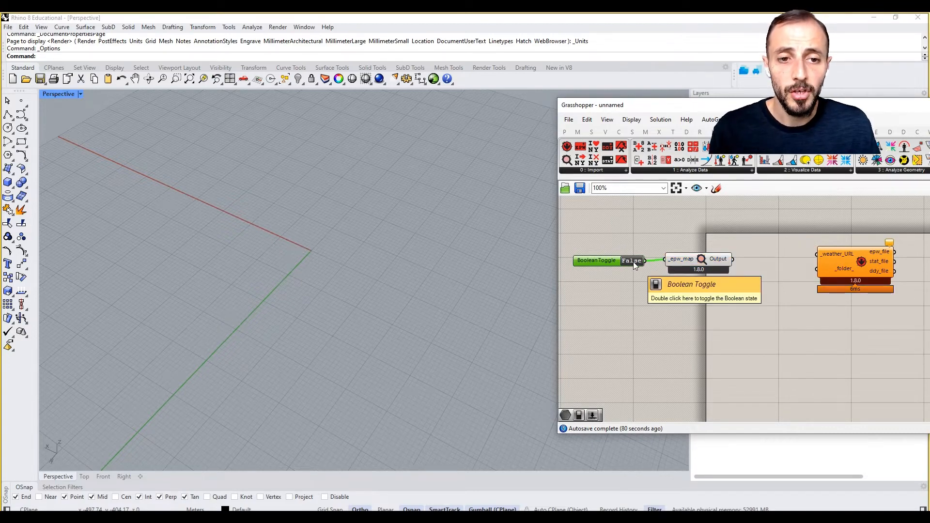
Set the Boolean Toggle to True to open the EPW map and survey the weather stations from the Americas to Asia.
double_click(632, 261)
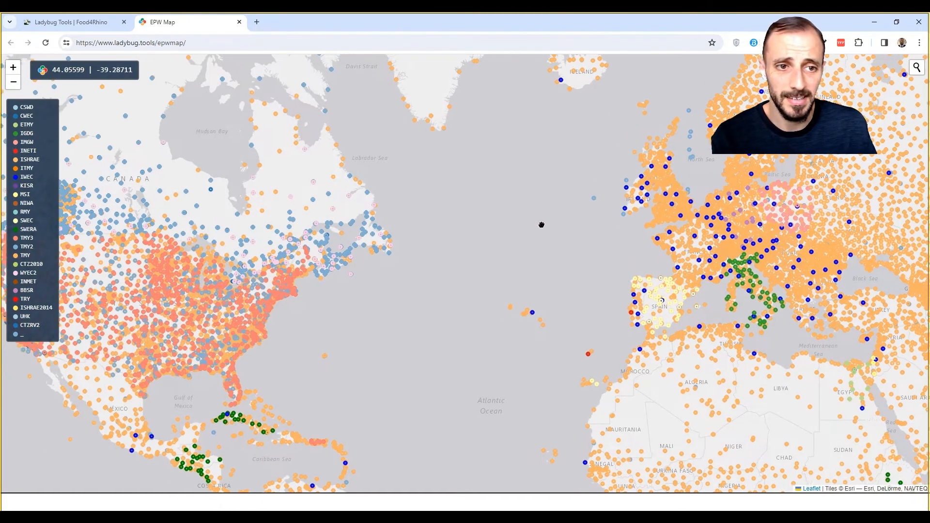
drag(508, 223, 538, 224)
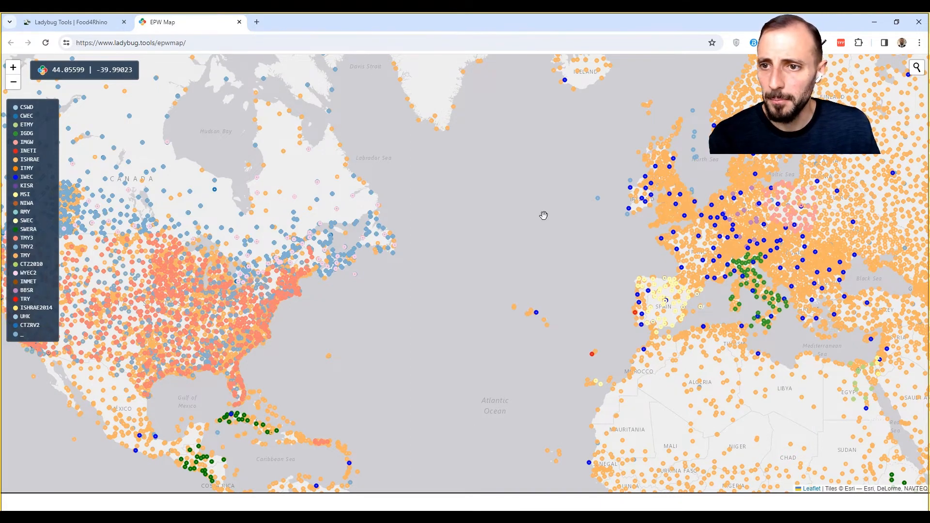
drag(456, 234, 317, 276)
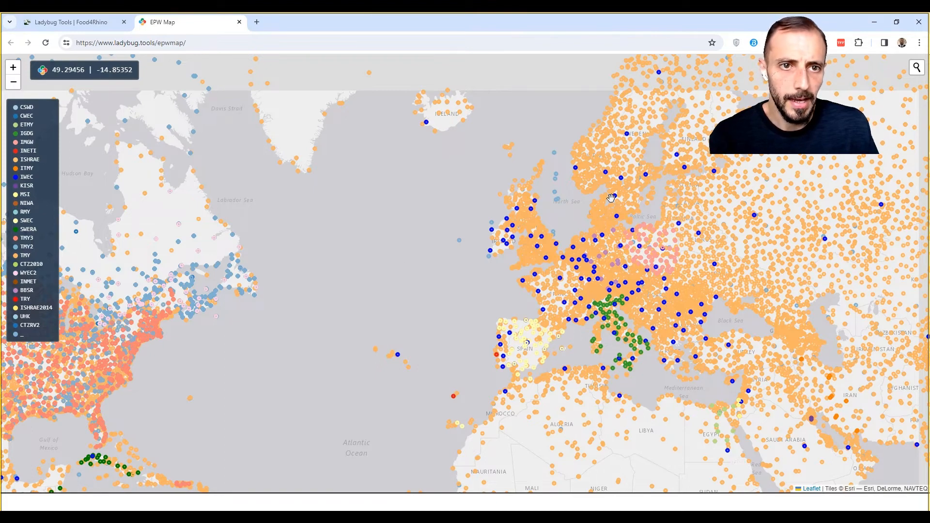
drag(741, 185, 600, 202)
scroll(552, 237, down, 1)
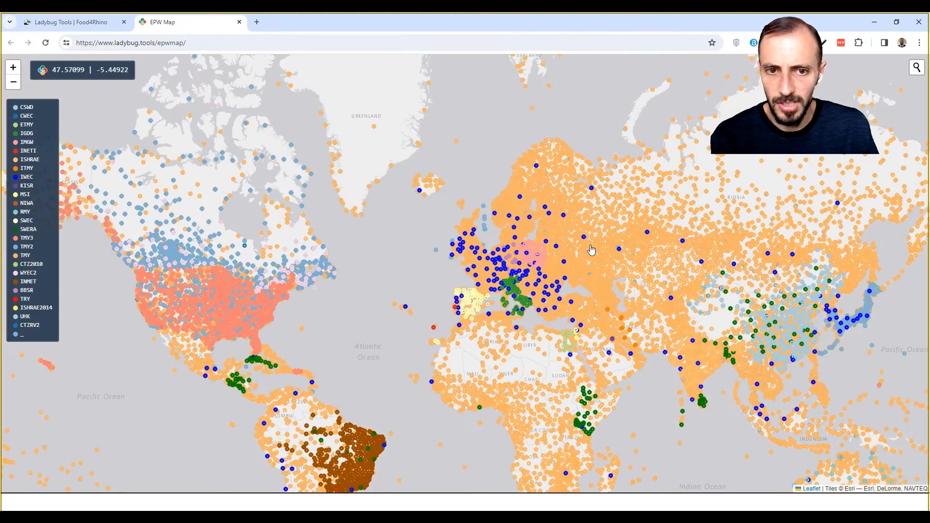
Search the EPW map for Madrid and go to the Community of Madrid, Spain result.
click(917, 67)
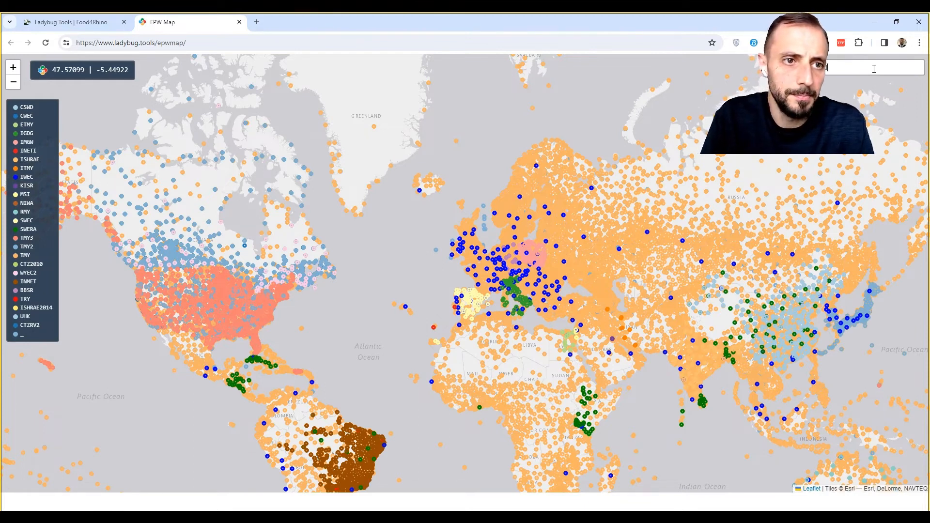
key(Return)
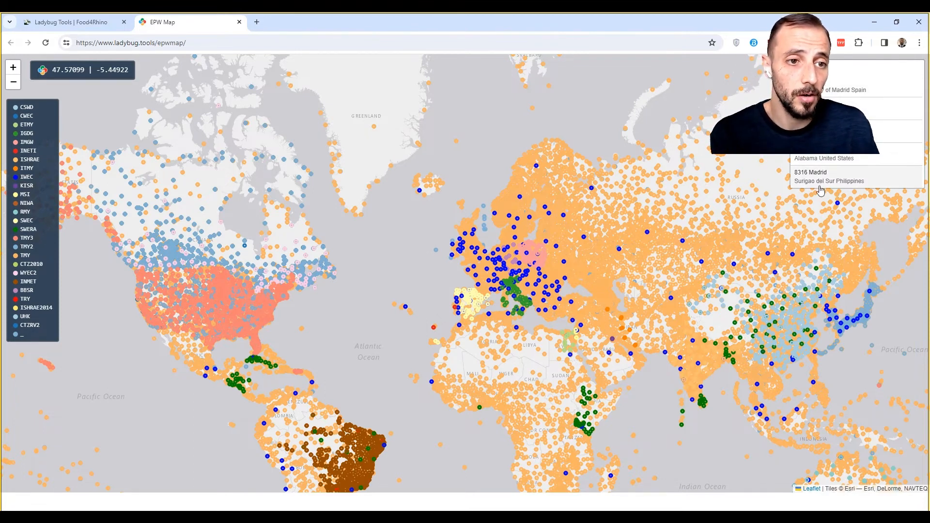
click(823, 89)
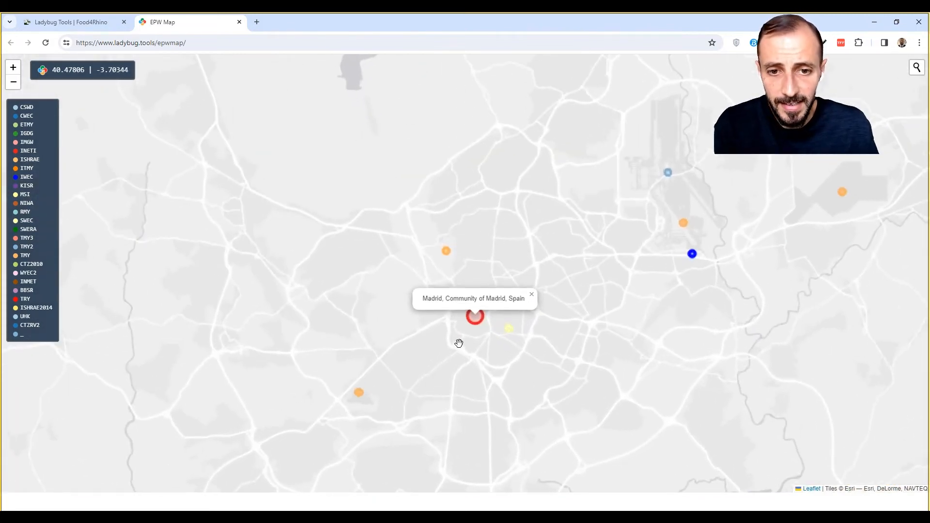
click(492, 345)
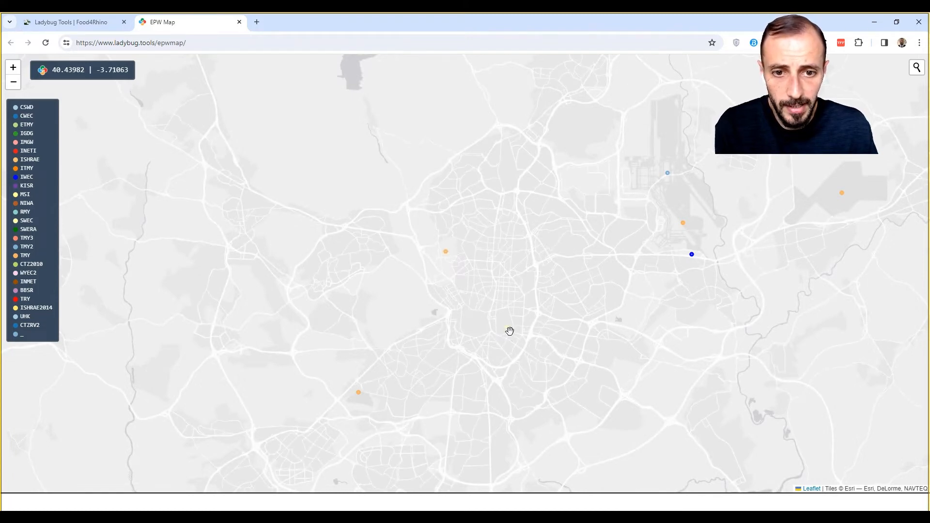
Inspect the SWEC station in central Madrid and the Madrid.WS TMYx station northwest of it.
click(507, 328)
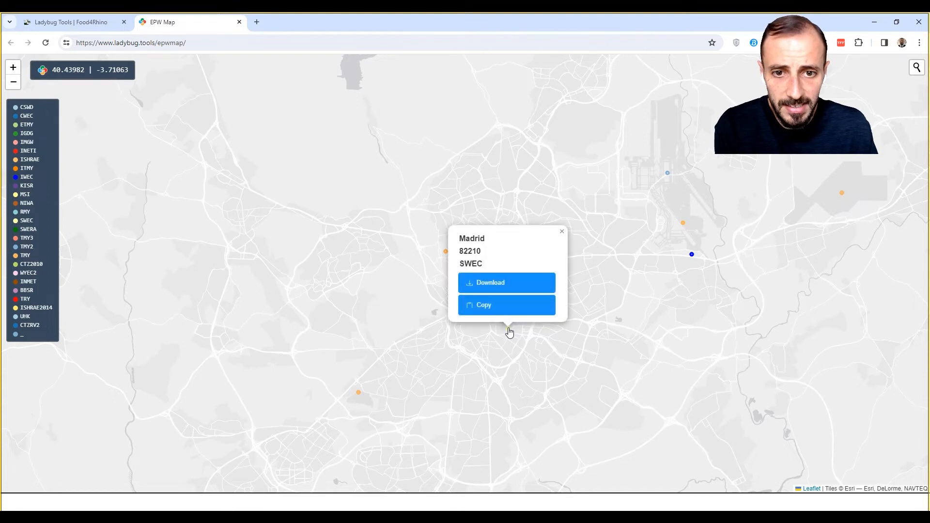
click(486, 218)
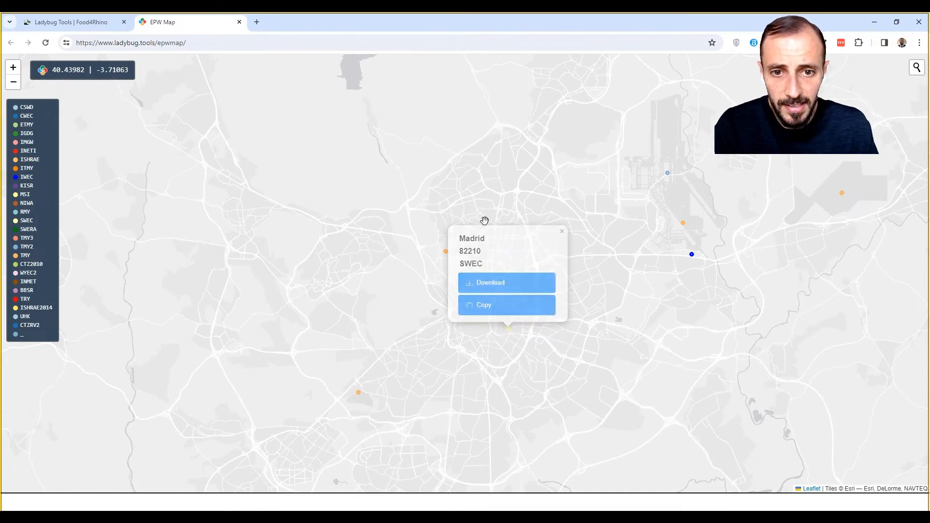
click(446, 252)
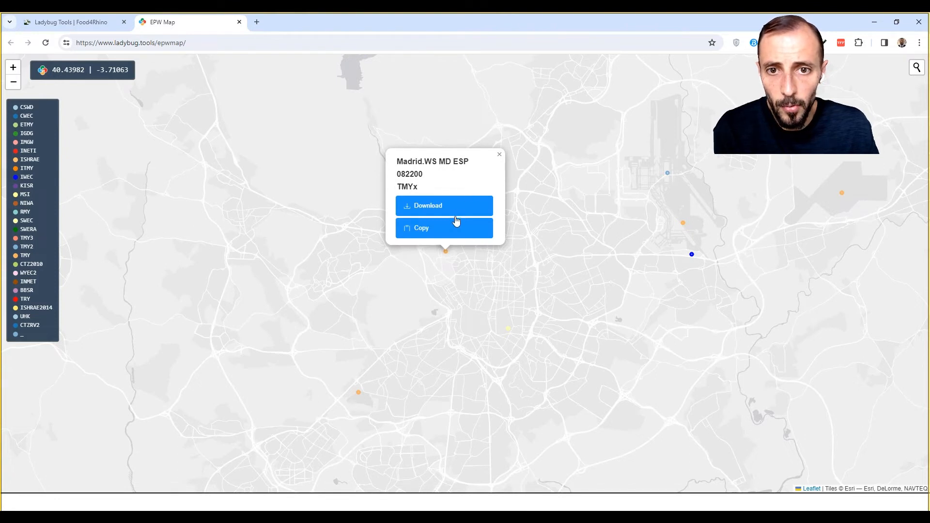
drag(516, 337, 525, 330)
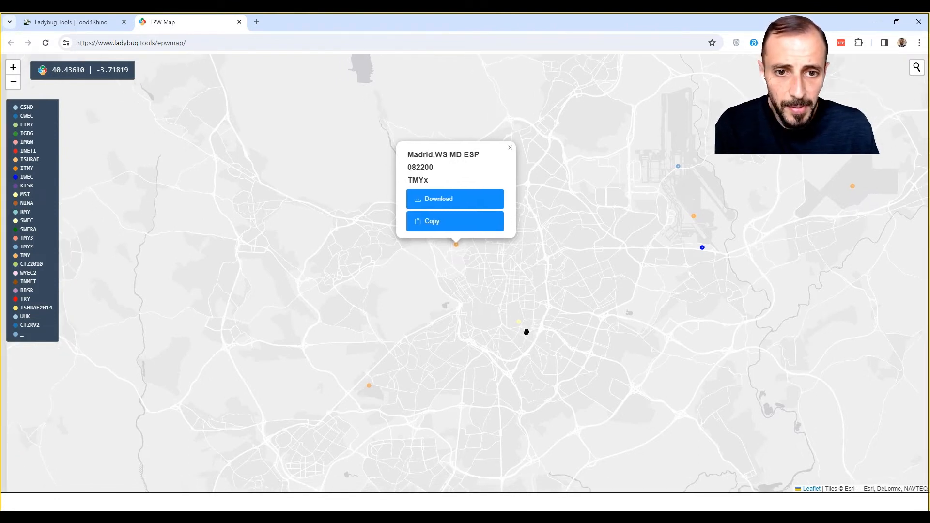
click(554, 314)
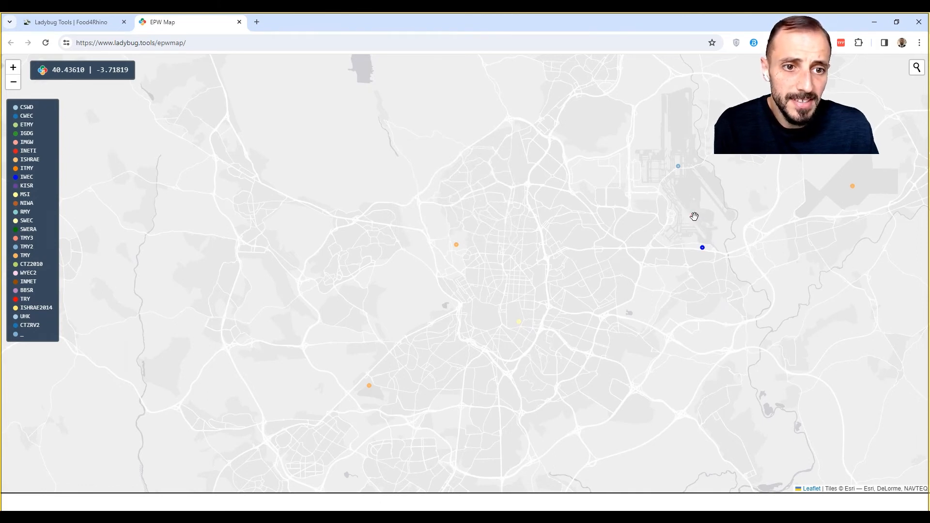
Examine the airport station's surroundings and copy the weather file link of the Madrid-Barajas-Suarez TMYx station.
click(694, 216)
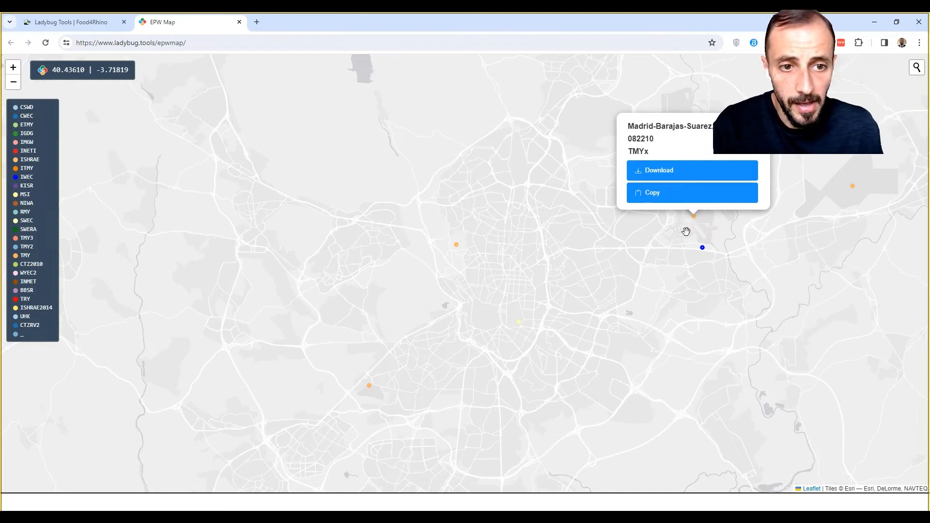
double_click(695, 221)
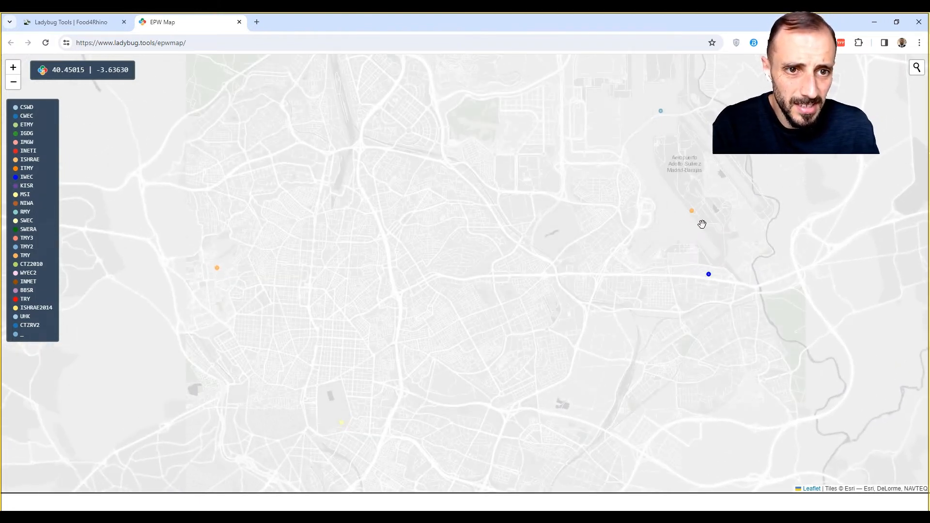
double_click(701, 214)
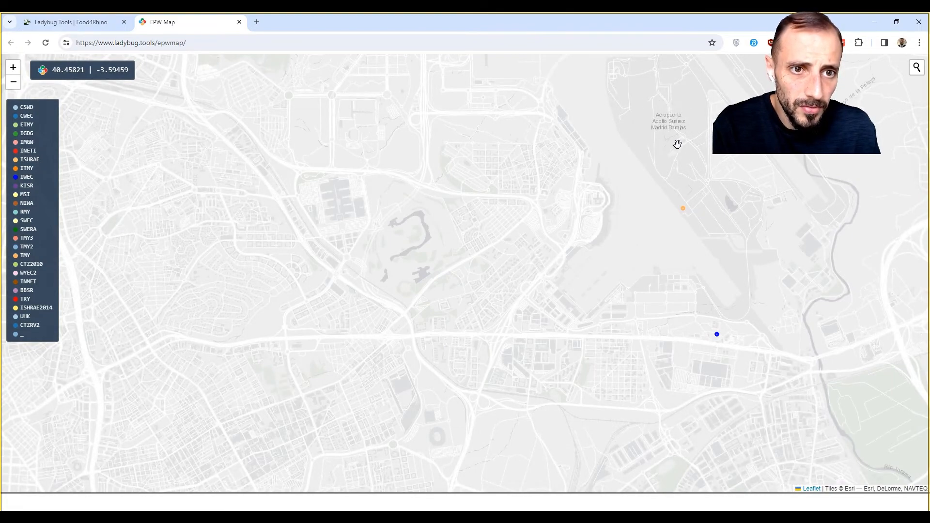
scroll(657, 212, down, 1)
scroll(657, 212, down, 2)
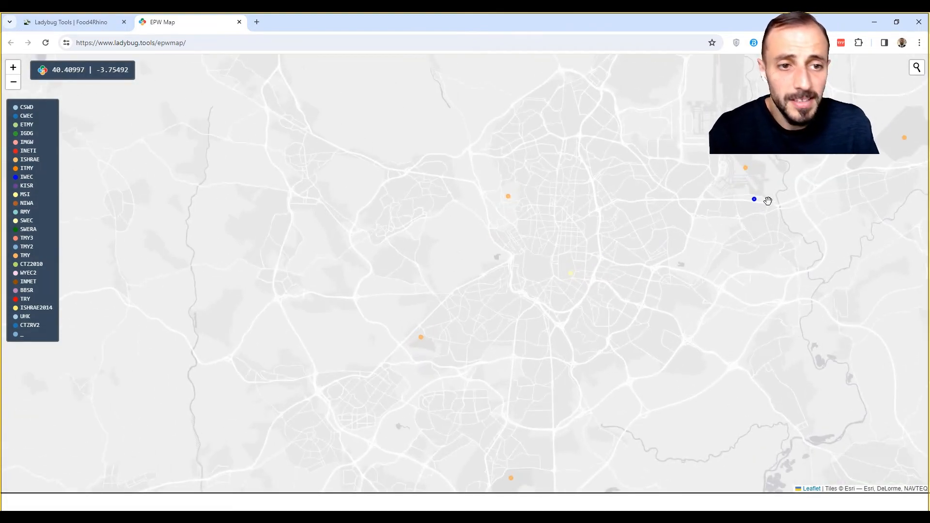
click(746, 168)
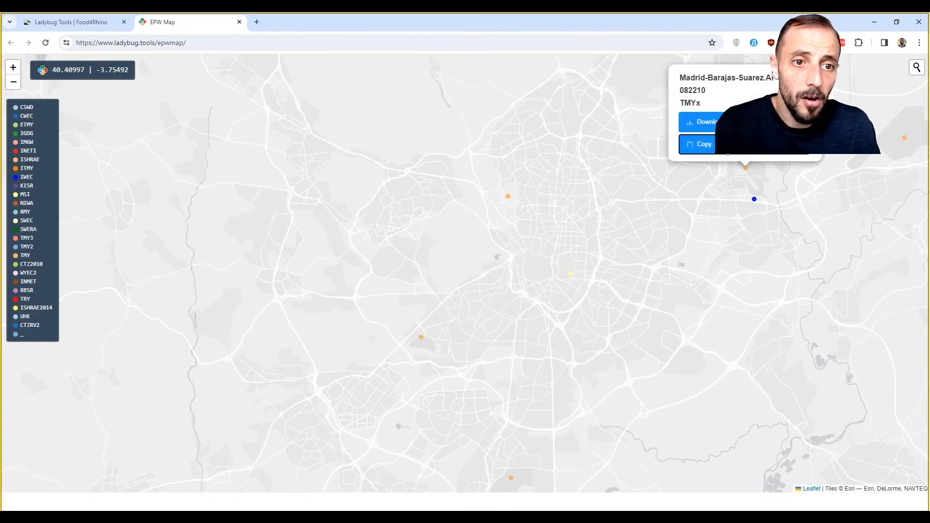
click(700, 143)
Switch to Grasshopper, add a Panel below LB EPWmap and paste the copied Madrid-Barajas weather file URL into it.
key(alt+Tab)
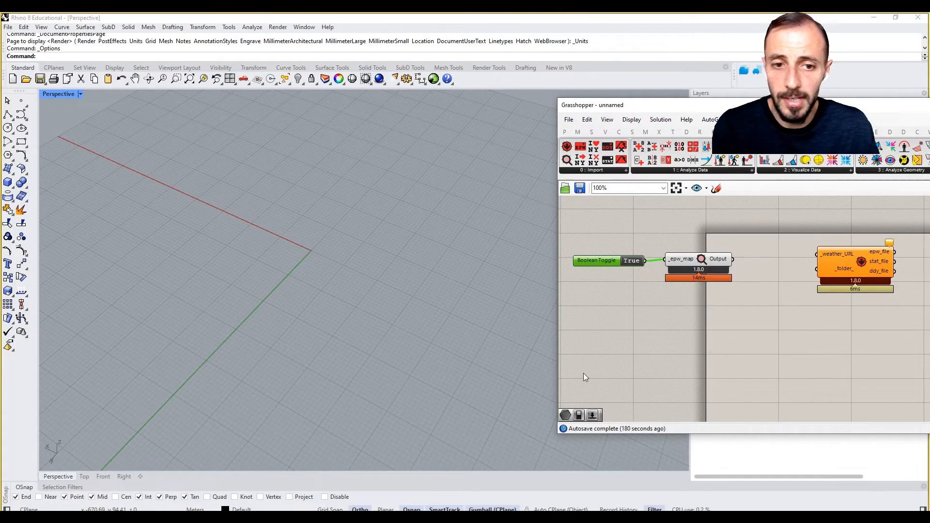
double_click(675, 321)
text(panel)
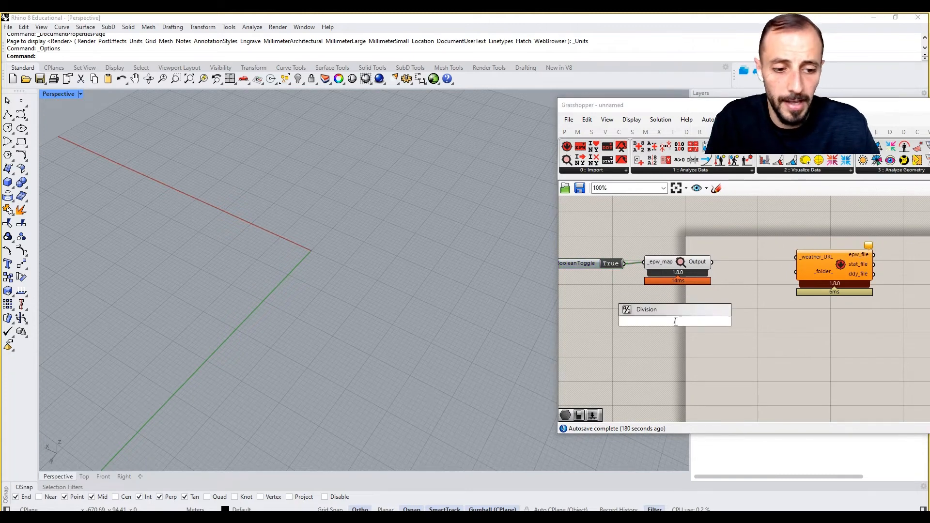
key(Return)
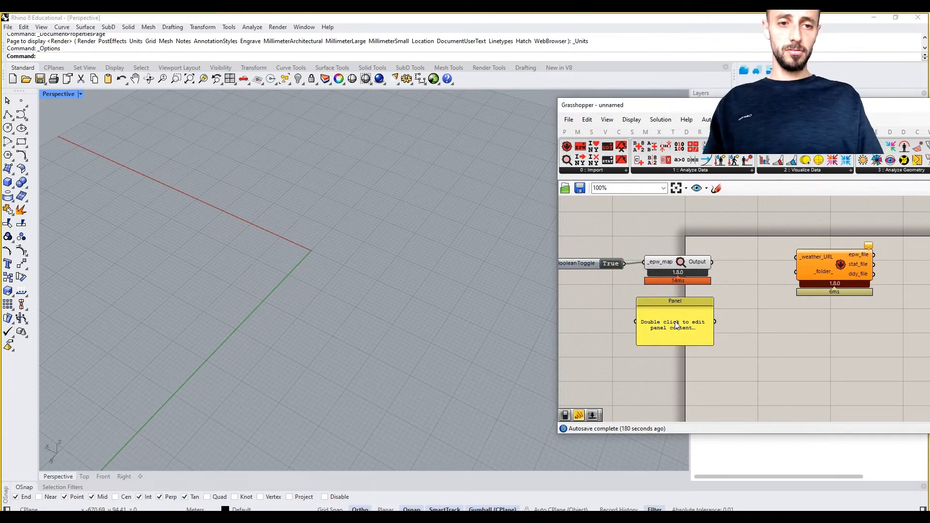
double_click(675, 321)
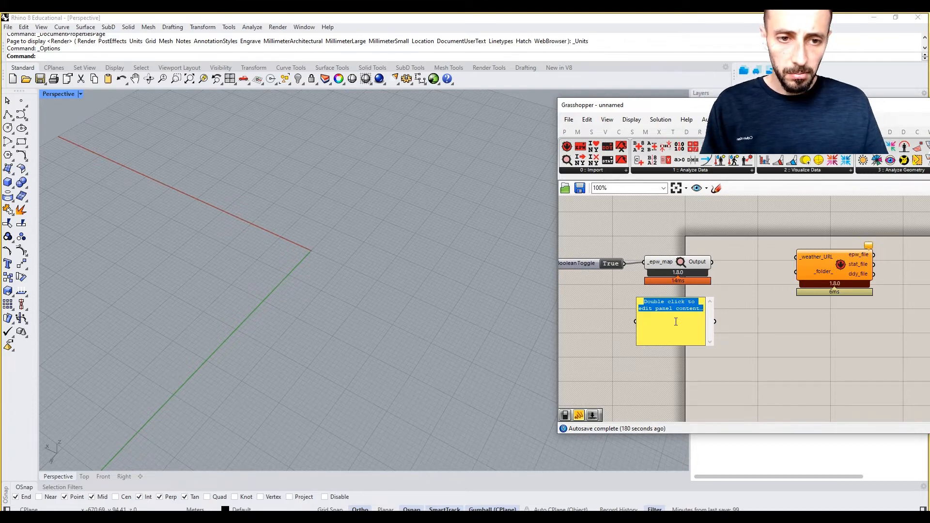
key(ctrl+v)
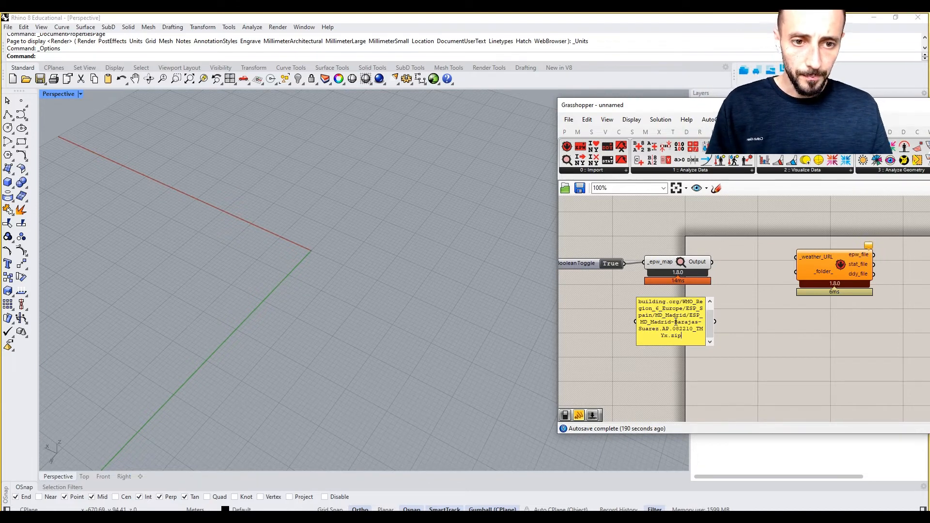
click(753, 330)
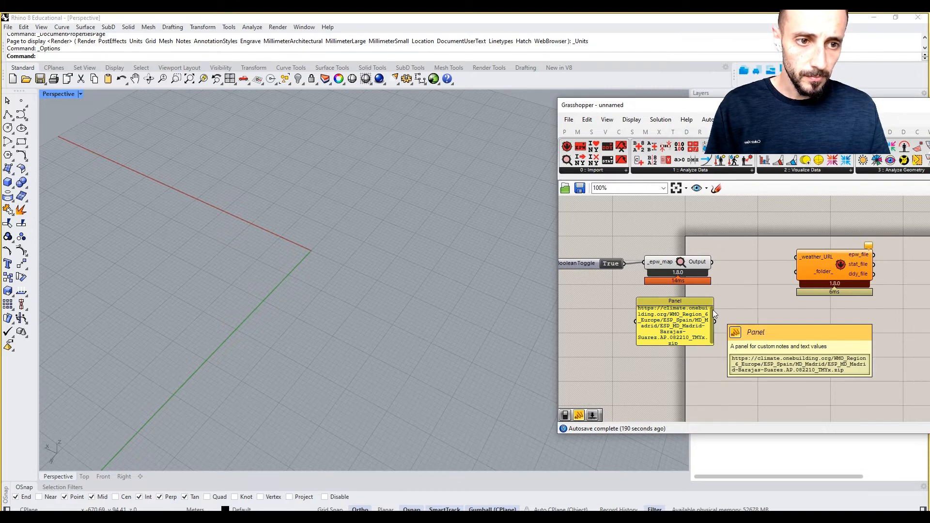
Widen the URL panel, place it above LB EPWmap and connect it to the _weather_URL input of LB Download Weather.
drag(712, 302, 725, 248)
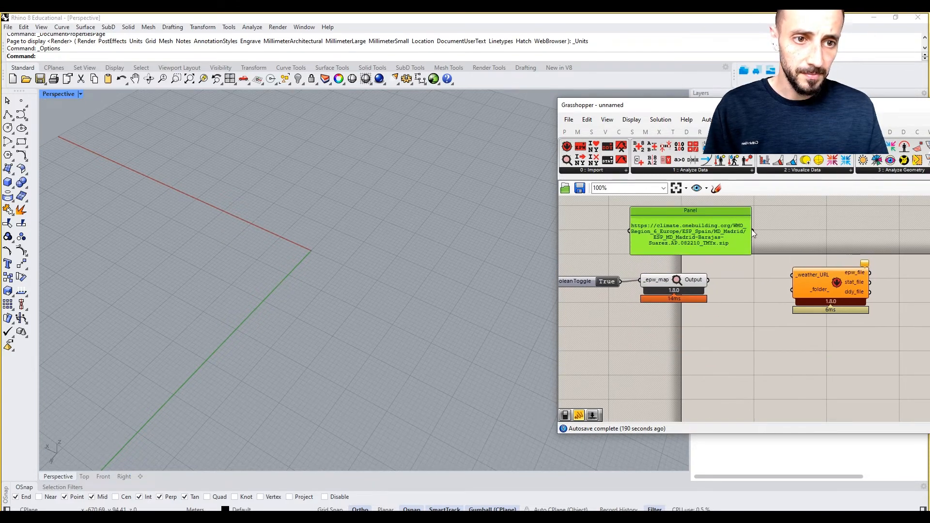
drag(773, 266, 793, 275)
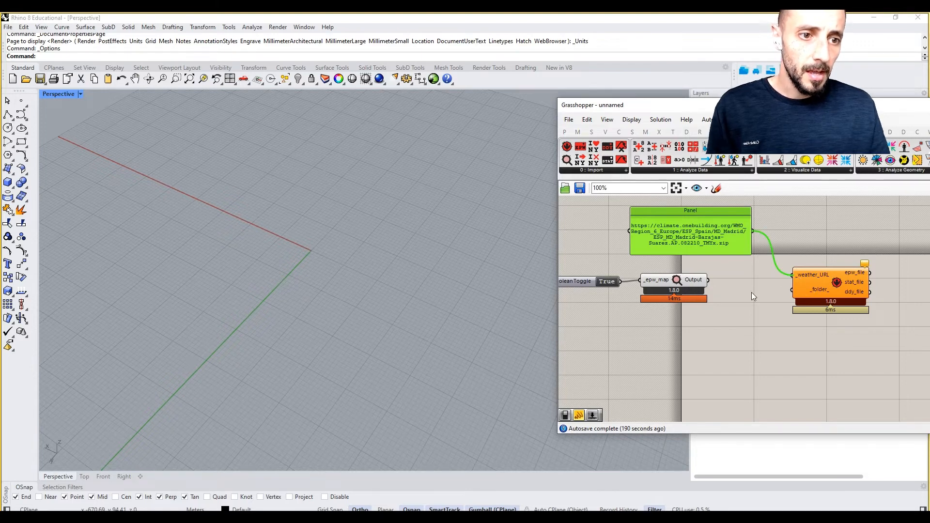
right_drag(729, 295, 674, 245)
drag(642, 226, 617, 225)
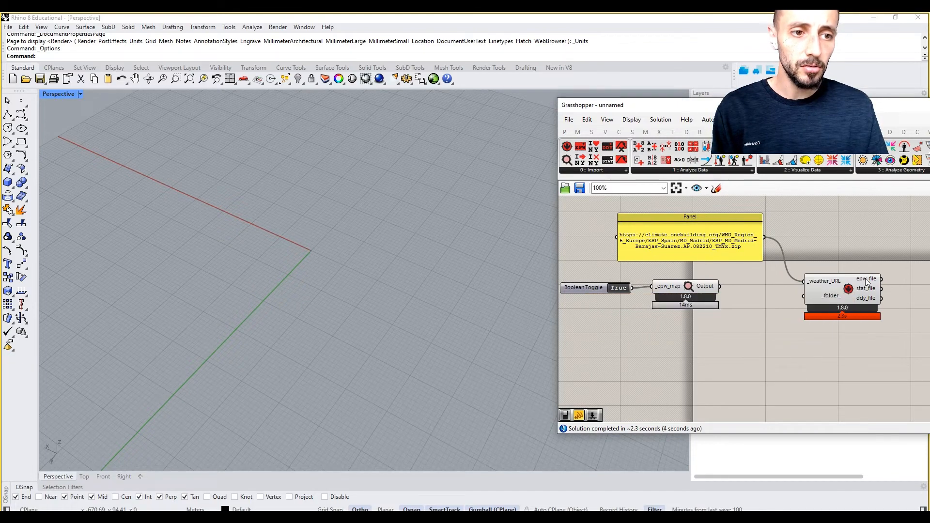
Check the epw_file output's path and place an LB Import EPW component to the right of LB Download Weather.
mouse_move(866, 281)
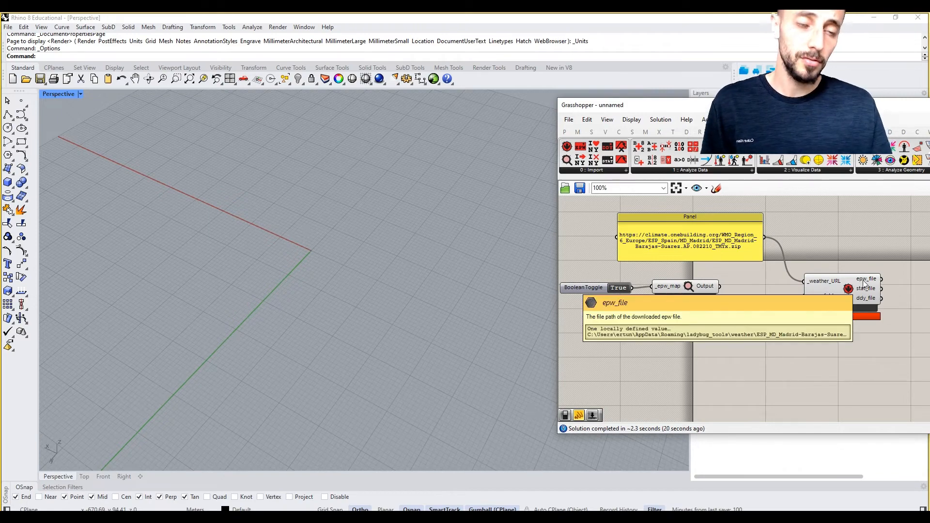
right_drag(864, 284, 752, 295)
right_drag(830, 292, 786, 291)
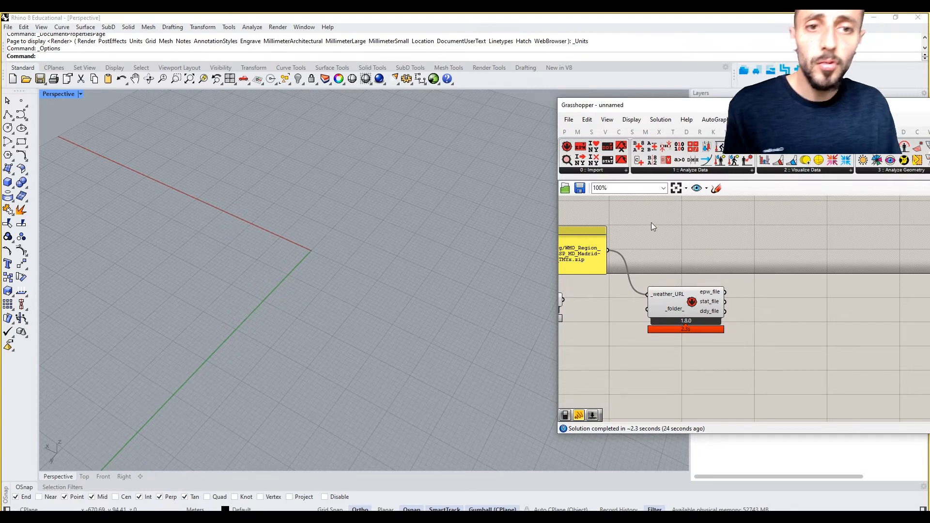
click(603, 171)
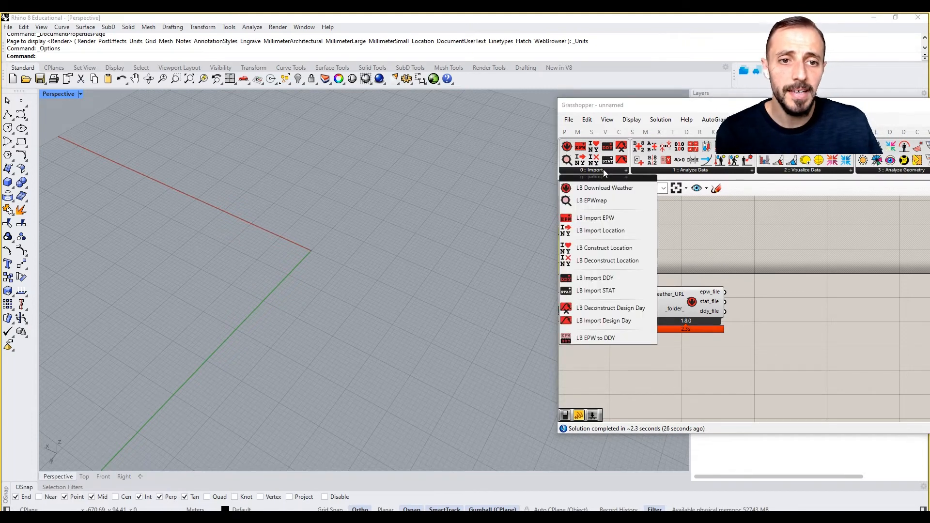
click(600, 218)
click(805, 306)
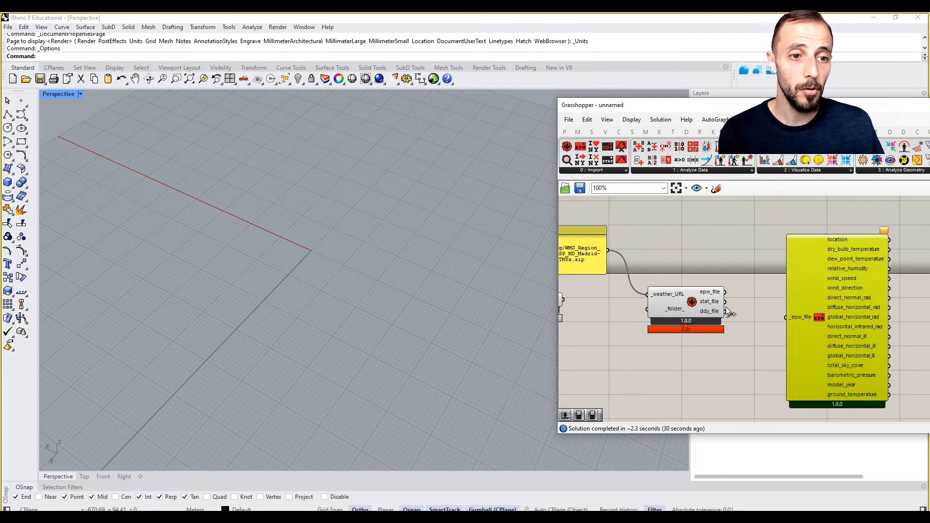
Connect the epw_file output to the _epw_file input of LB Import EPW and align the component so the wire runs straight.
right_drag(753, 329, 700, 321)
click(891, 283)
right_drag(863, 283, 845, 289)
drag(748, 321, 757, 297)
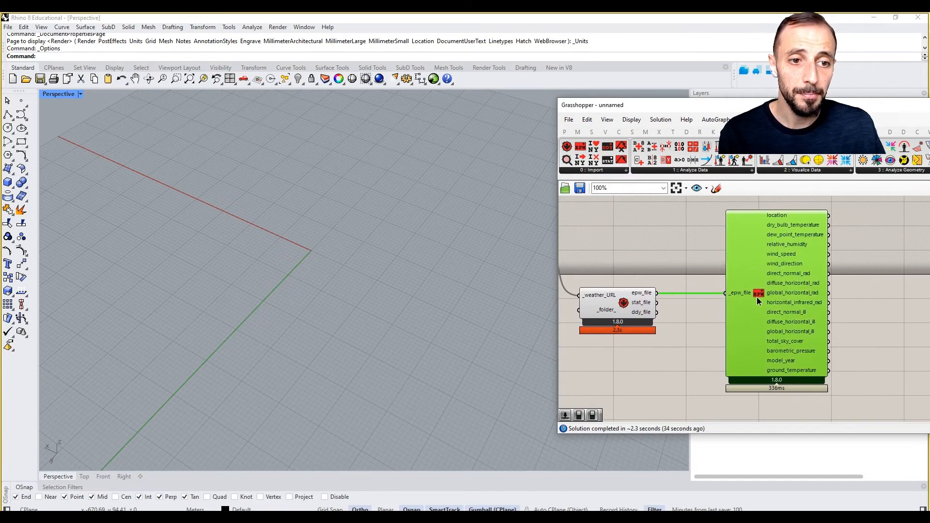
Check the location output of LB Import EPW and add an empty Panel to the right of it.
right_drag(841, 284, 768, 305)
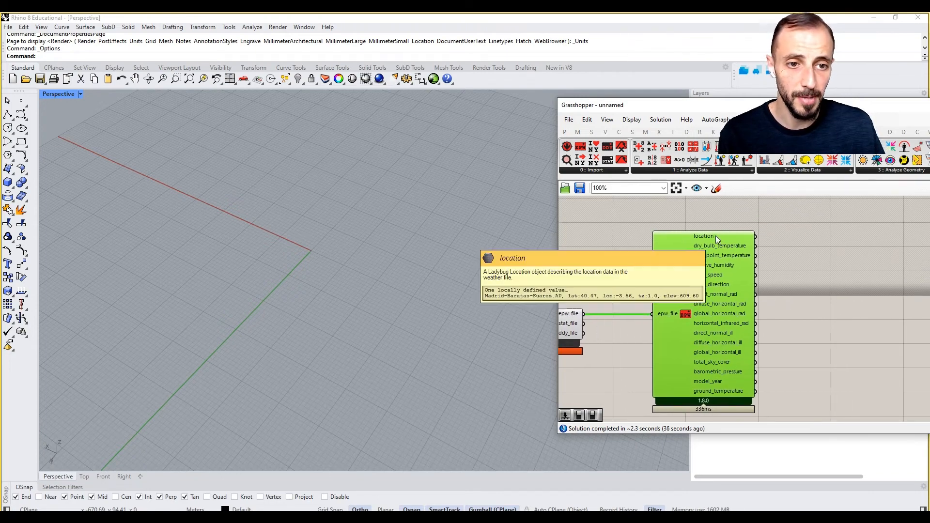
click(826, 246)
double_click(826, 246)
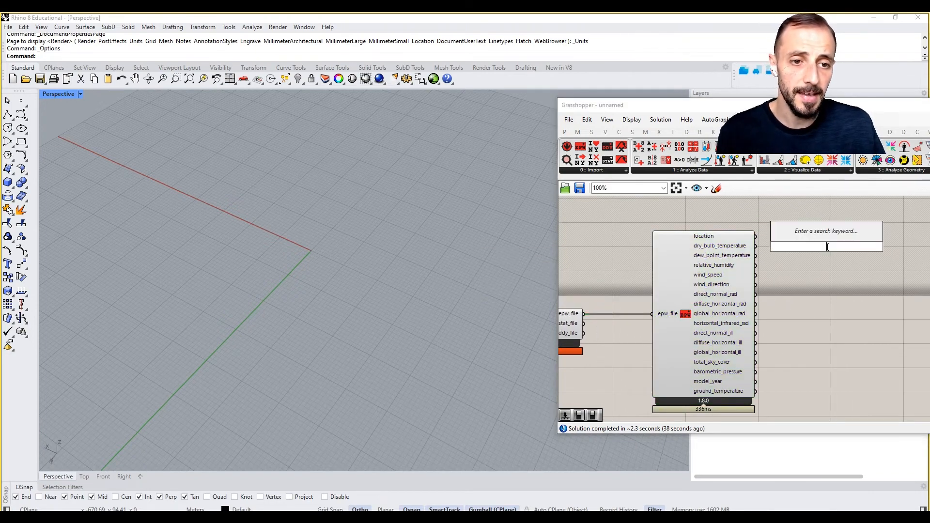
text(panel)
key(Return)
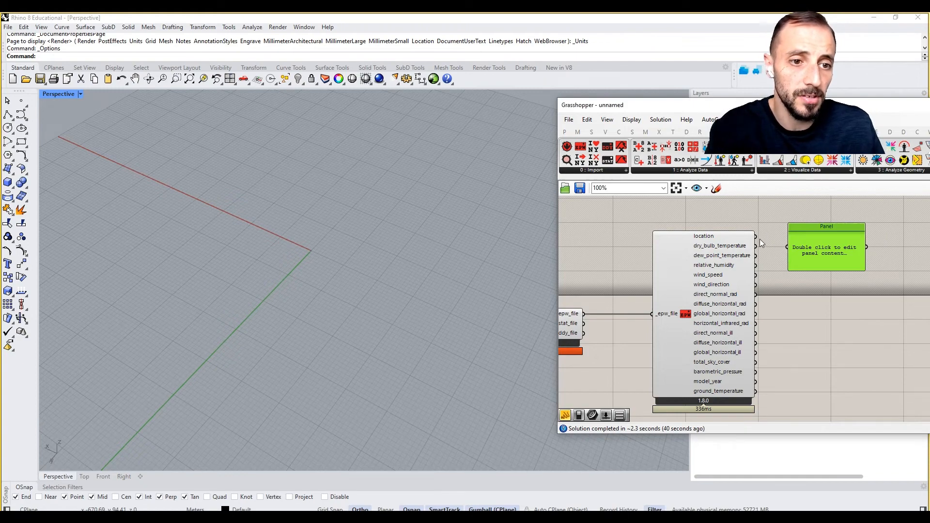
Connect the location output of LB Import EPW to the empty Panel and widen the Panel to fit the text.
drag(756, 236, 811, 238)
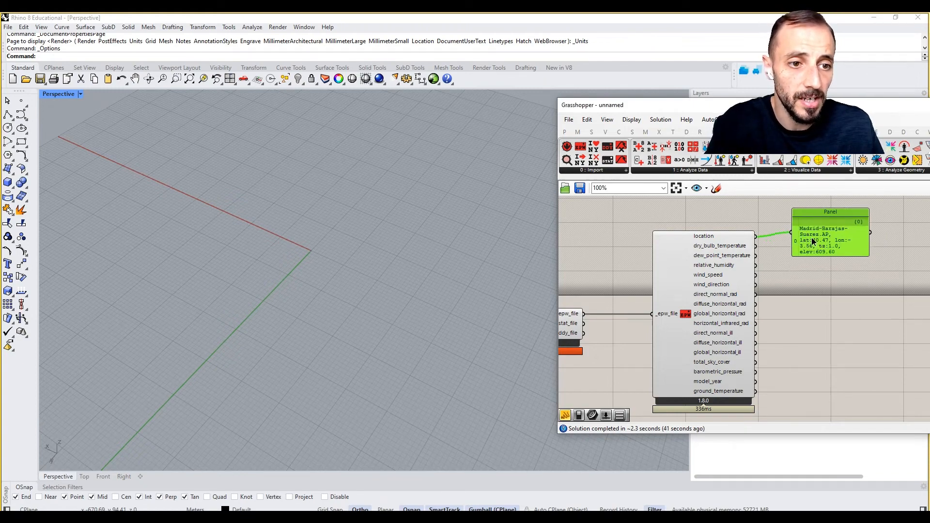
click(876, 249)
drag(868, 245, 927, 246)
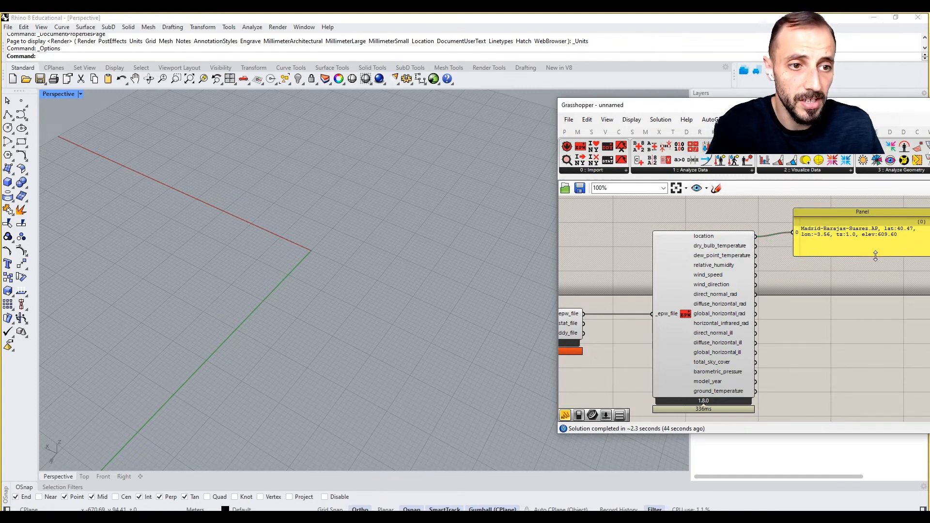
Duplicate the location Panel below the original, feed it from the dry_bulb_temperature output instead, and widen it to read the data.
alt+drag(855, 242, 851, 265)
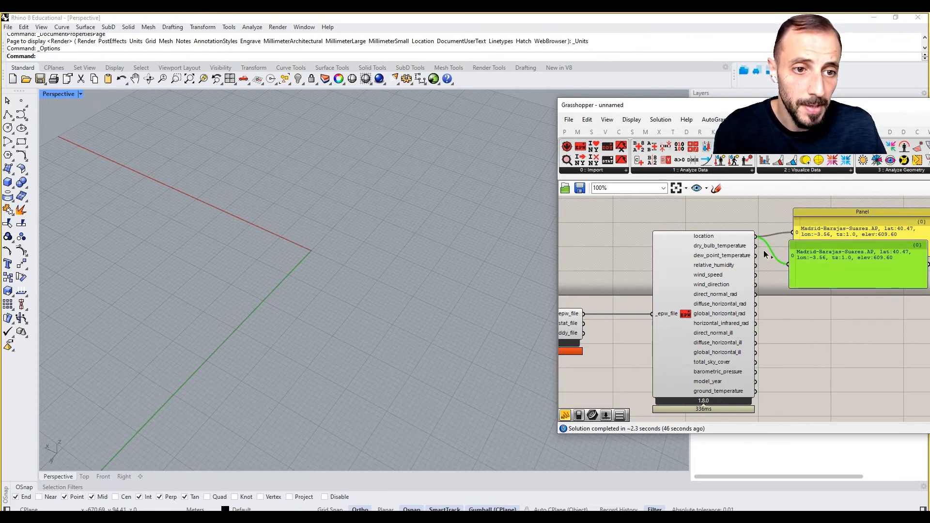
drag(756, 246, 788, 265)
right_drag(844, 277, 798, 276)
drag(812, 279, 921, 296)
mouse_move(691, 246)
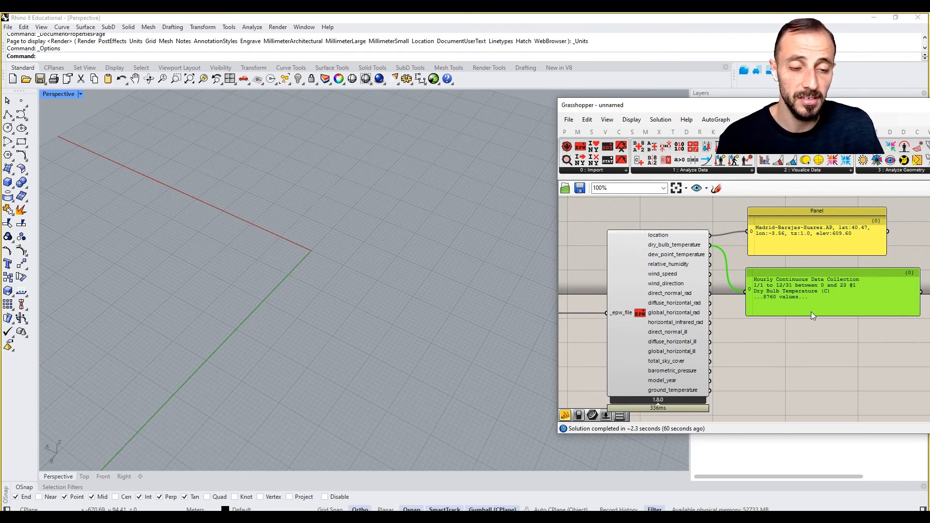
drag(819, 335, 795, 298)
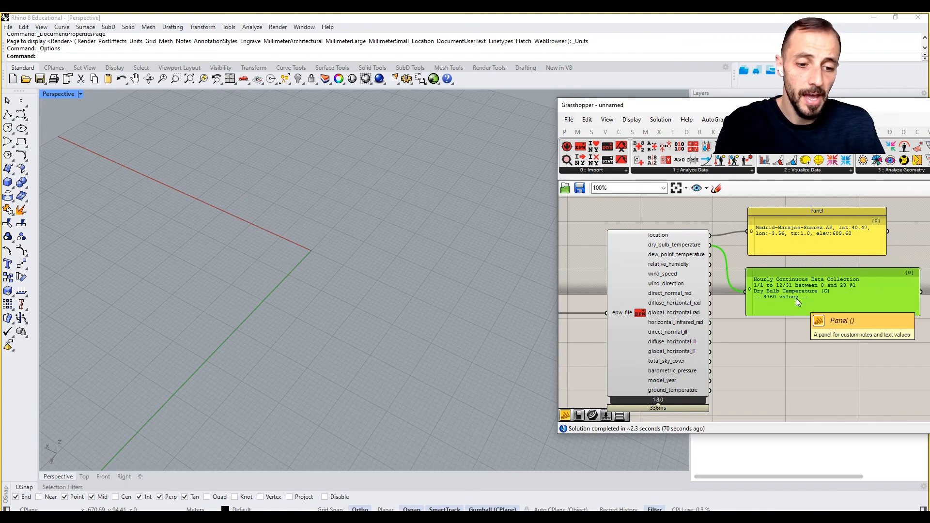
Delete the dry bulb temperature Panel and the location Panel beside LB Import EPW.
key(Delete)
click(792, 228)
key(Delete)
scroll(775, 286, down, 4)
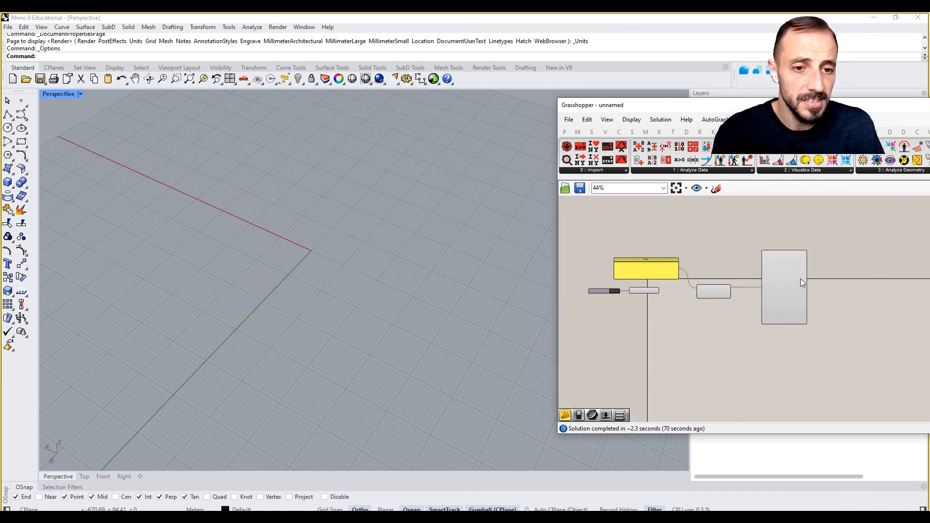
scroll(760, 292, up, 1)
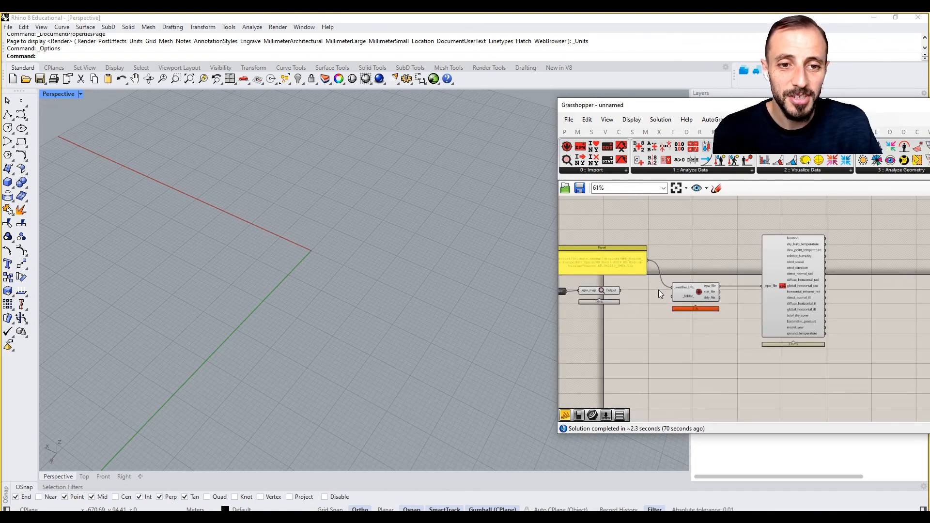